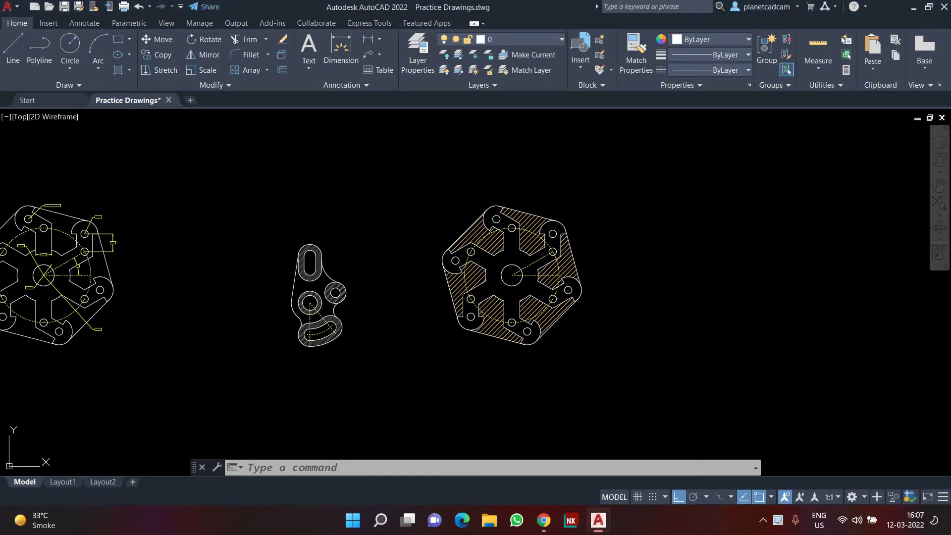
# Step: Pan and zoom the drawing until the hatched bracket and hexagonal plate are fully in view
pyautogui.moveTo(393, 259); pyautogui.dragTo(423, 281, button='middle')
pyautogui.scroll(2, 435, 298)
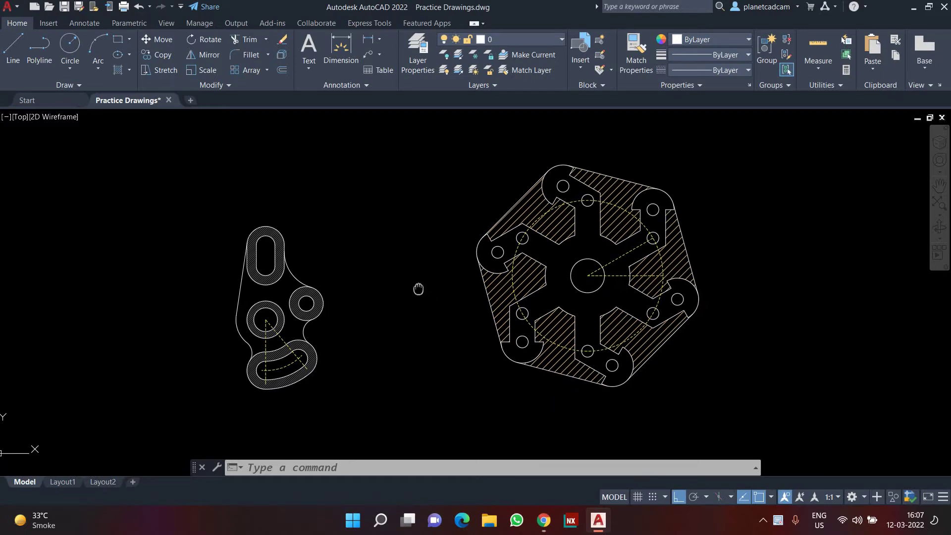
pyautogui.scroll(3, 578, 287)
pyautogui.scroll(-1, 595, 223)
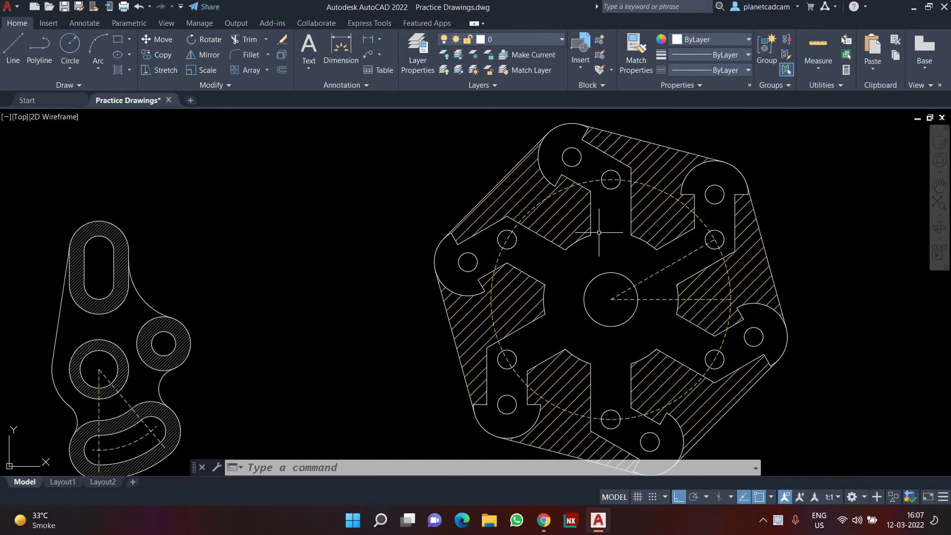
pyautogui.scroll(-2, 599, 231)
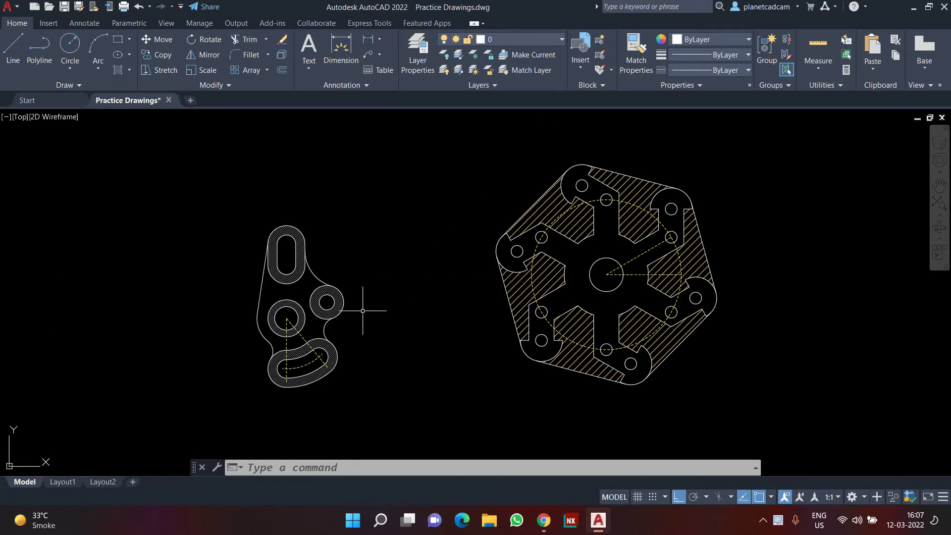
pyautogui.scroll(2, 362, 310)
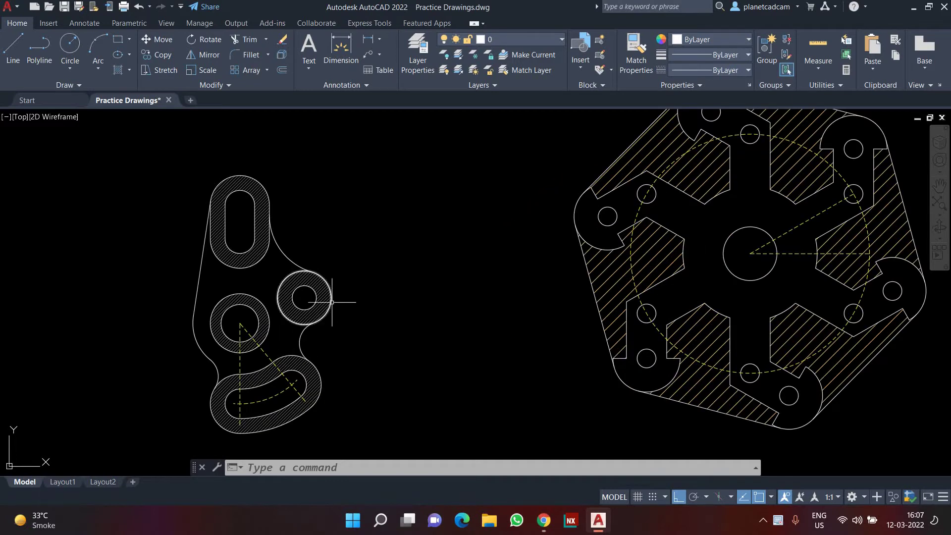
pyautogui.scroll(-3, 378, 323)
pyautogui.moveTo(440, 333); pyautogui.dragTo(385, 333, button='middle')
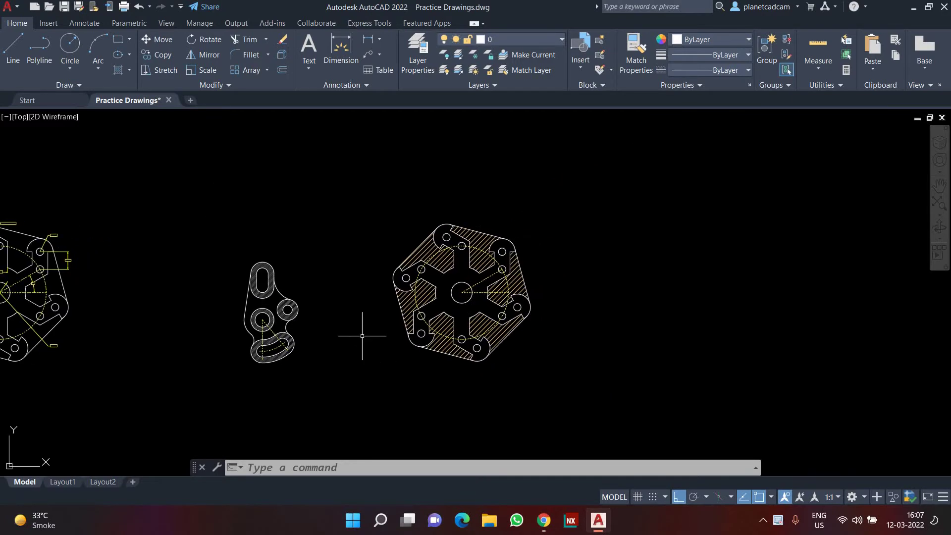
# Step: Use CO to copy both parts, placing the copy to the right of the originals
pyautogui.write('co')
pyautogui.press('Return')
pyautogui.click(194, 230)
pyautogui.click(628, 440)
pyautogui.press('Return')
pyautogui.click(413, 392)
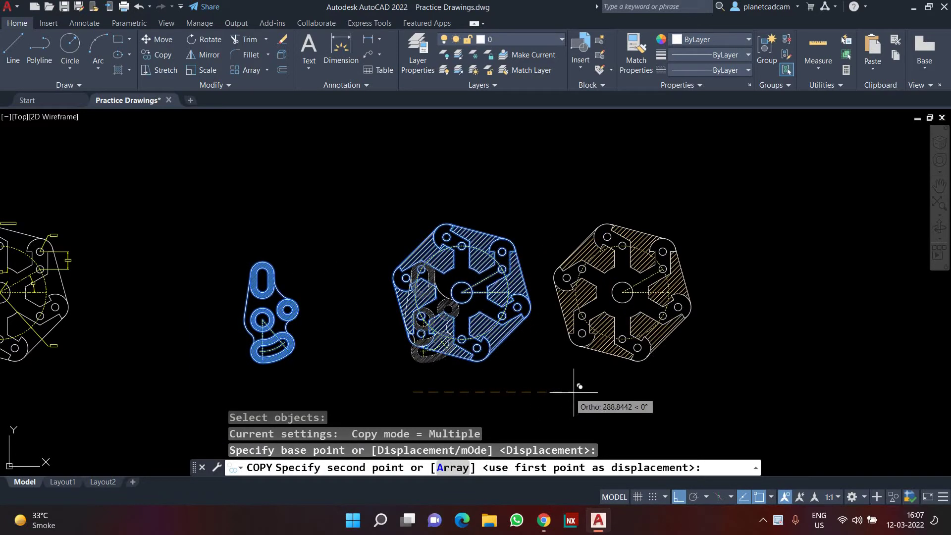
pyautogui.click(807, 391)
pyautogui.press('Escape')
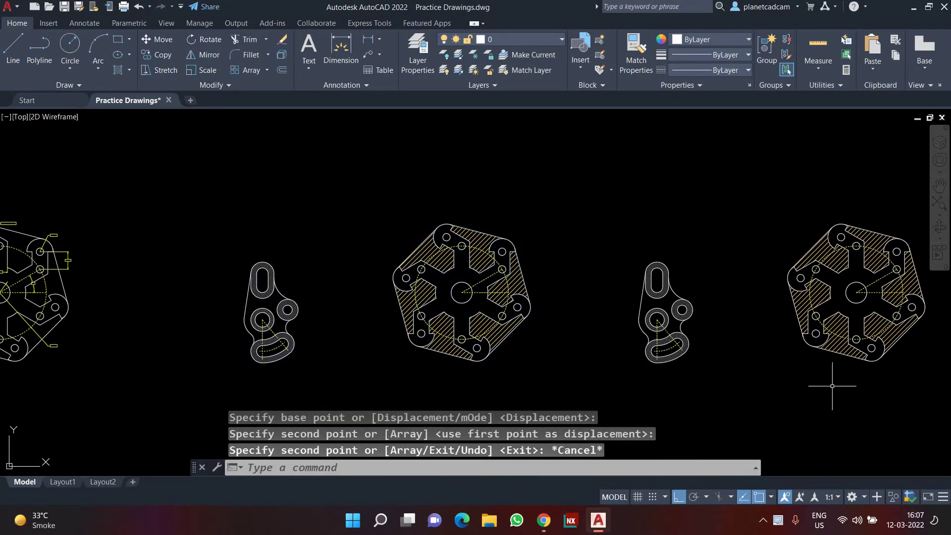
pyautogui.moveTo(832, 387); pyautogui.dragTo(718, 384, button='middle')
pyautogui.scroll(4, 719, 384)
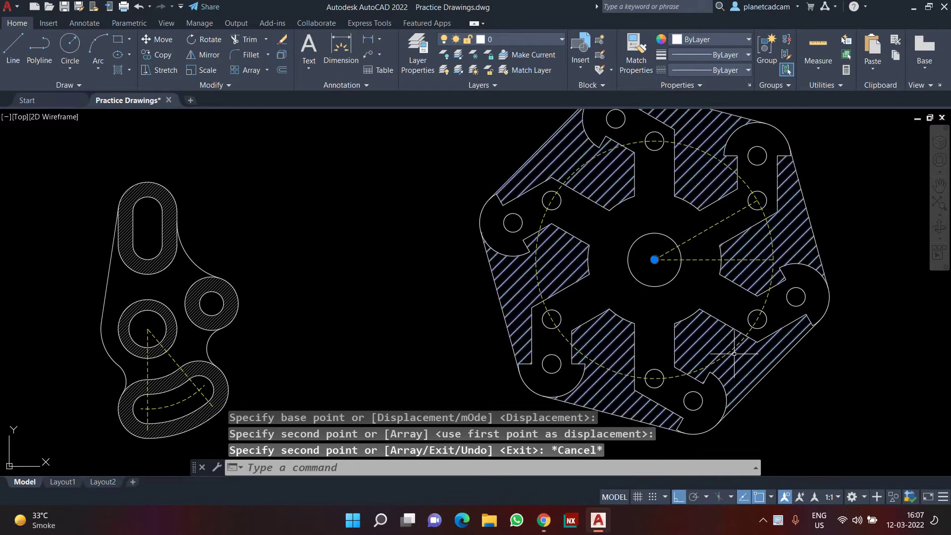
# Step: Erase the copied plate's hatch, dashed pitch circle and dashed centre lines
pyautogui.click(734, 353)
pyautogui.press('Delete')
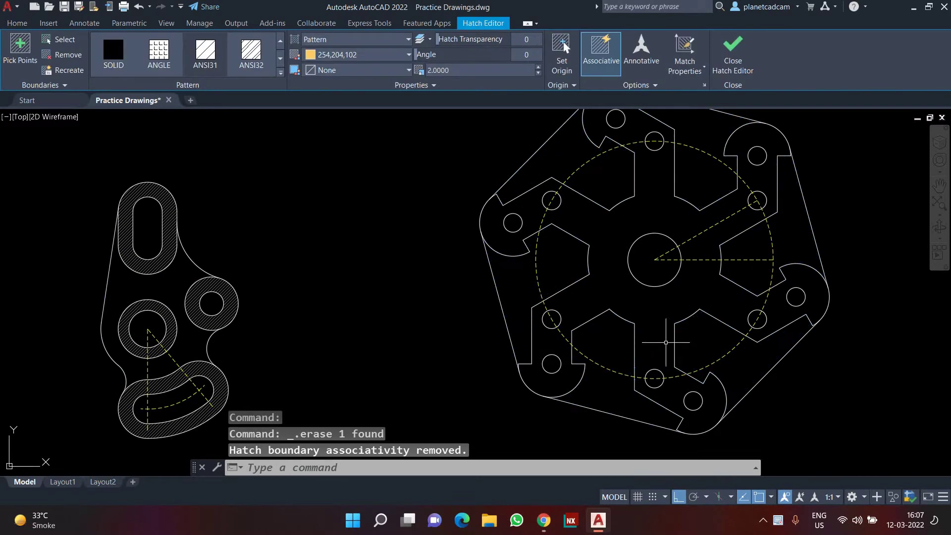
pyautogui.click(706, 364)
pyautogui.press('Delete')
pyautogui.click(753, 268)
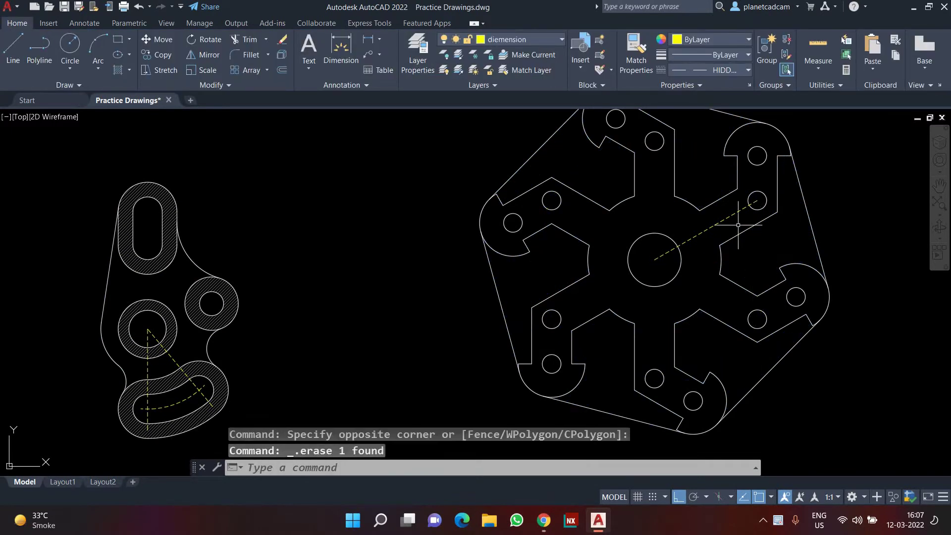
pyautogui.click(654, 180)
pyautogui.press('Delete')
# Step: Erase the copied bracket's diagonal and vertical dashed centre lines
pyautogui.scroll(-4, 644, 238)
pyautogui.scroll(1, 504, 272)
pyautogui.scroll(4, 448, 309)
pyautogui.click(414, 319)
pyautogui.click(386, 342)
pyautogui.press('Delete')
pyautogui.click(352, 339)
pyautogui.click(376, 347)
pyautogui.press('Delete')
# Step: Erase the copied bracket's hatch and recentre the view on the hatched plate
pyautogui.click(399, 352)
pyautogui.press('Delete')
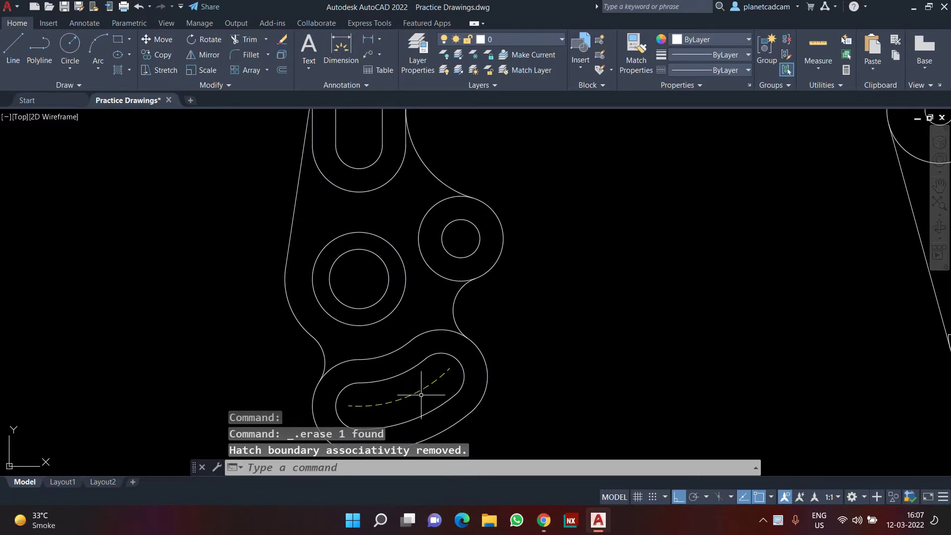
pyautogui.scroll(-4, 416, 391)
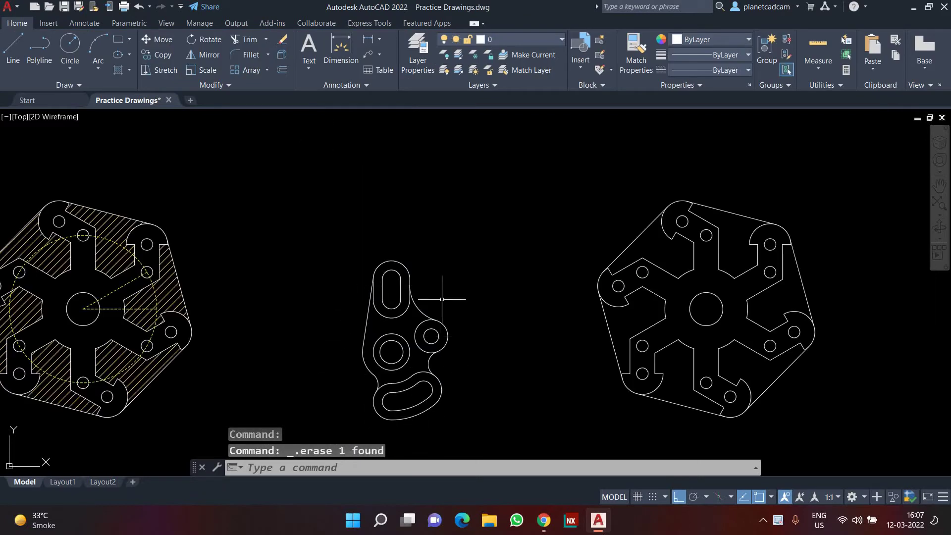
pyautogui.moveTo(492, 383); pyautogui.dragTo(580, 365, button='middle')
pyautogui.moveTo(323, 265)
pyautogui.mouseDown(button='middle')
pyautogui.moveTo(546, 265)
pyautogui.moveTo(511, 261)
pyautogui.mouseUp(button='middle')
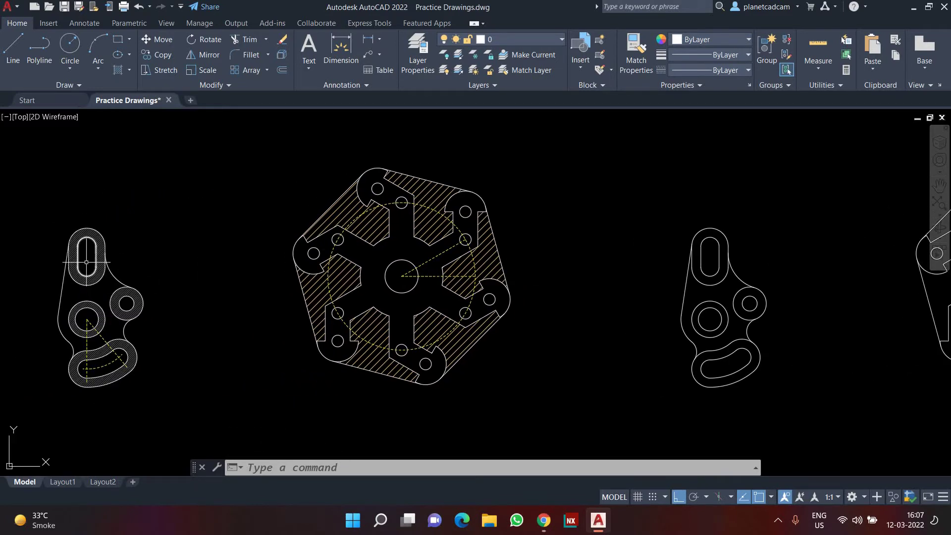
# Step: Hatch the plain bracket's kidney band, both hole rings and slot ring with ANSI31
pyautogui.moveTo(669, 365); pyautogui.dragTo(586, 365, button='middle')
pyautogui.scroll(2, 690, 313)
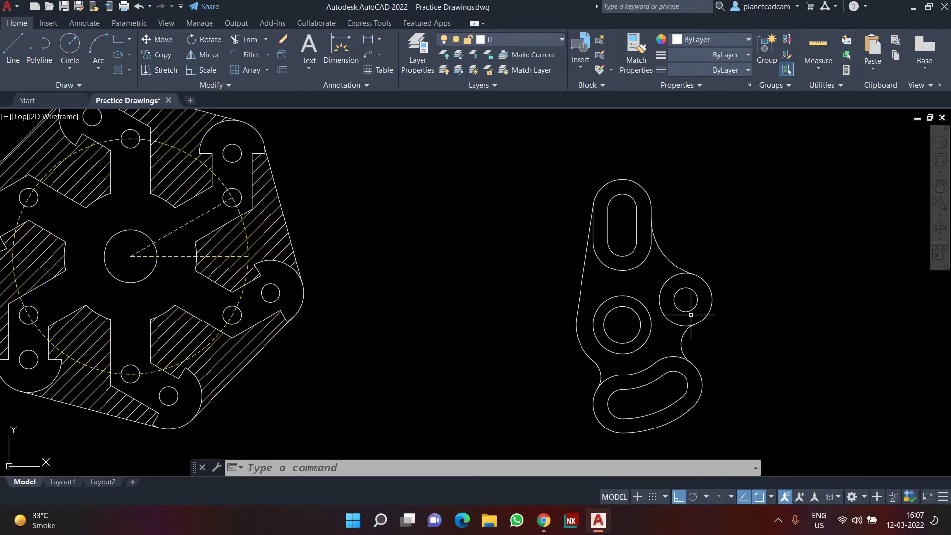
pyautogui.write('h')
pyautogui.press('Return')
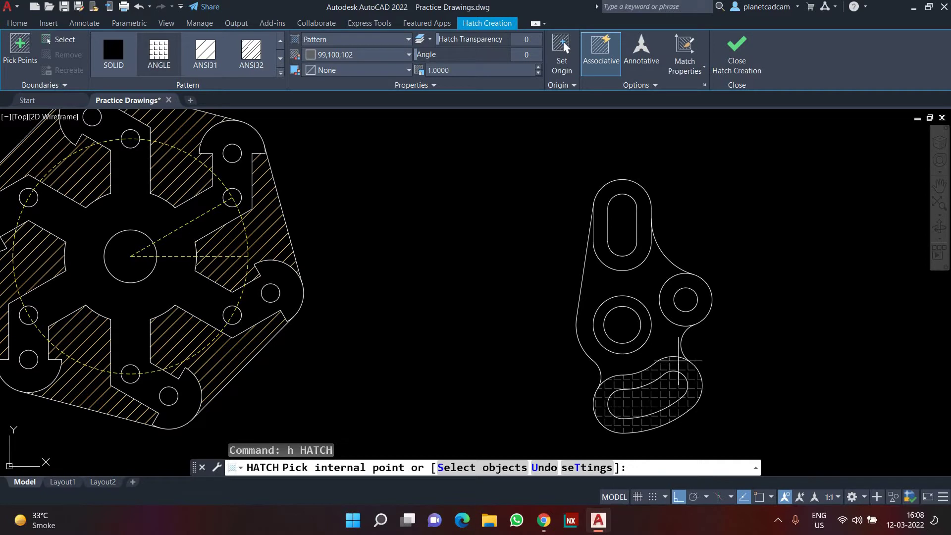
pyautogui.click(671, 367)
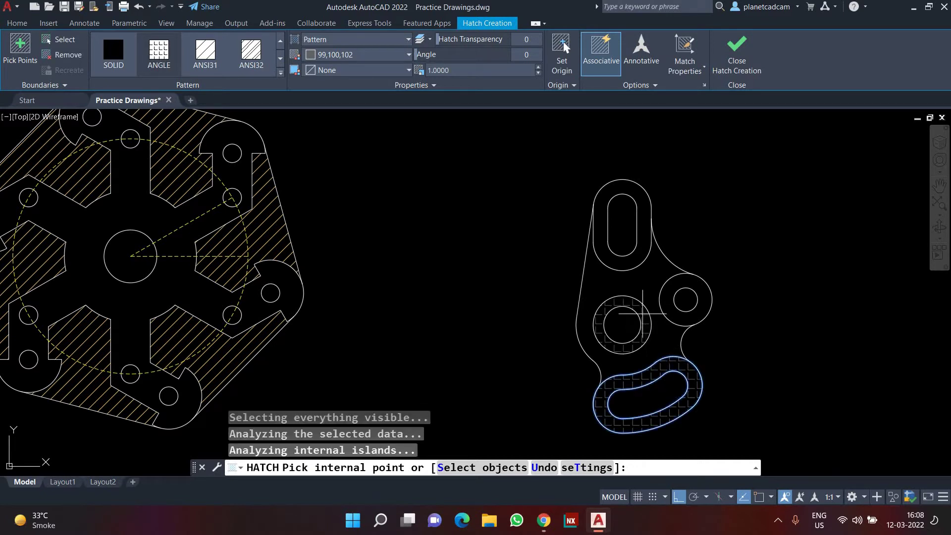
pyautogui.click(642, 312)
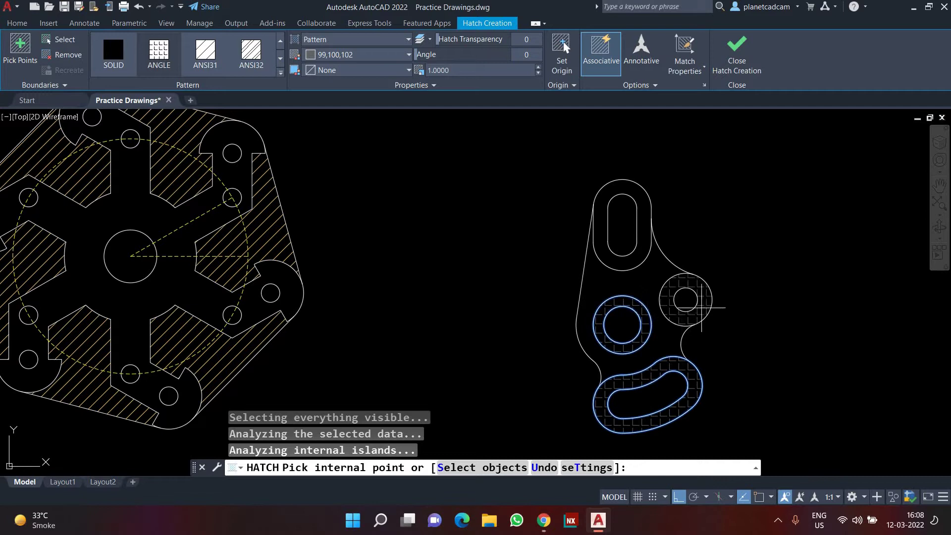
pyautogui.click(681, 285)
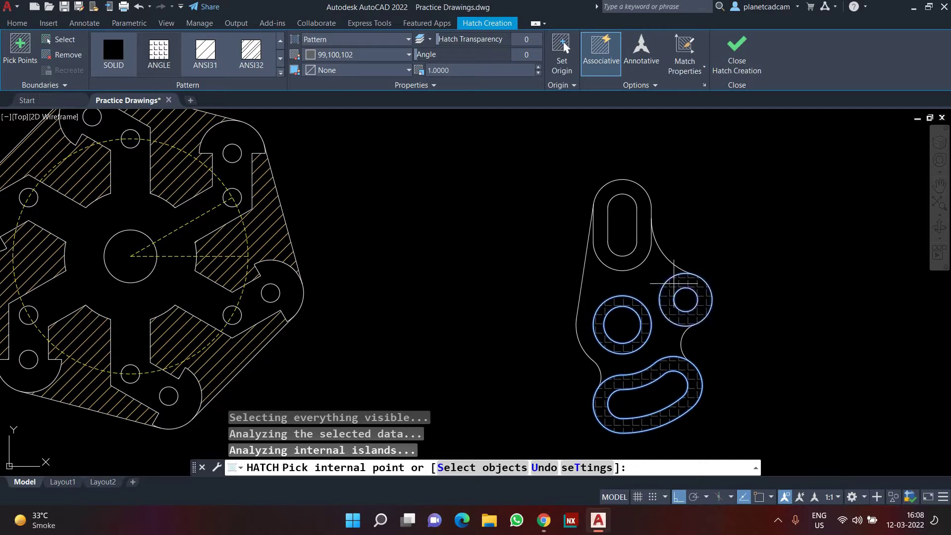
pyautogui.click(645, 209)
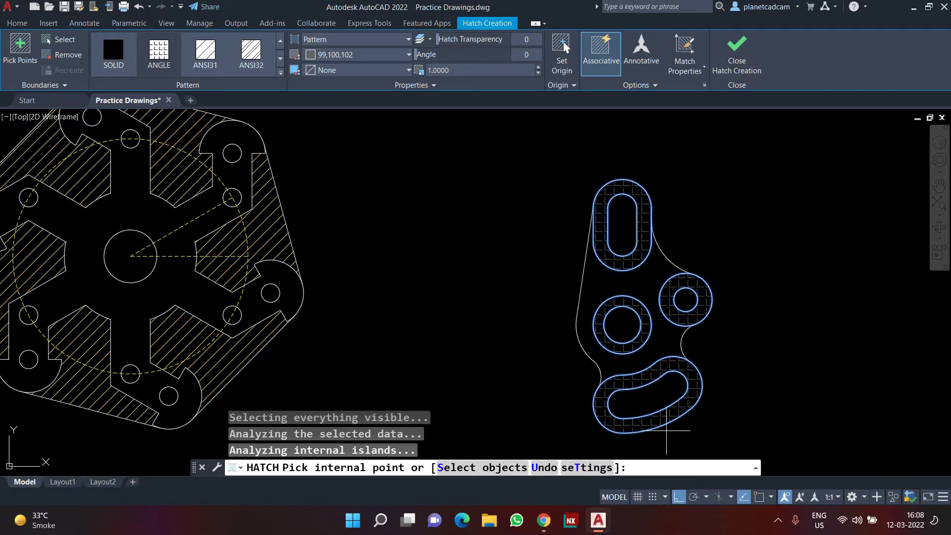
pyautogui.click(214, 69)
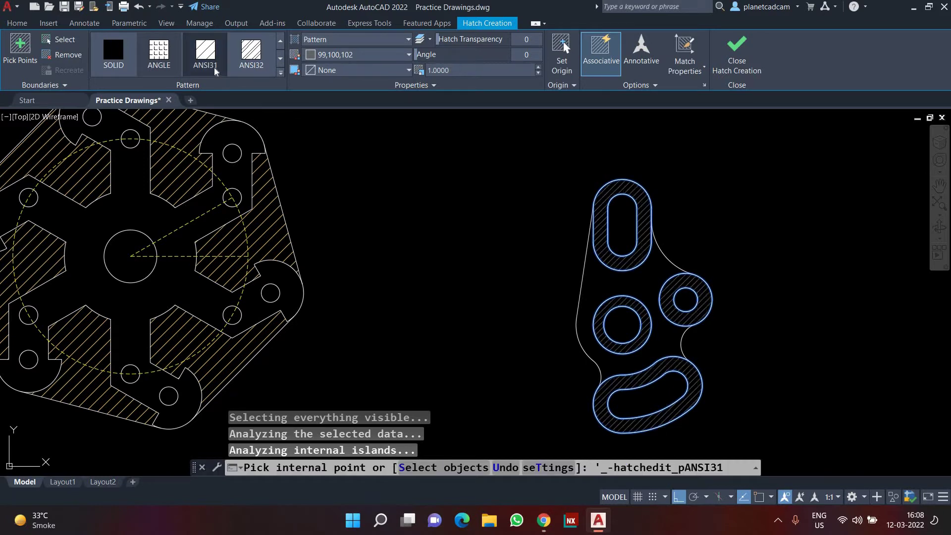
# Step: Set the bracket's hatch colour to Red and its pattern scale to 0.5
pyautogui.click(329, 56)
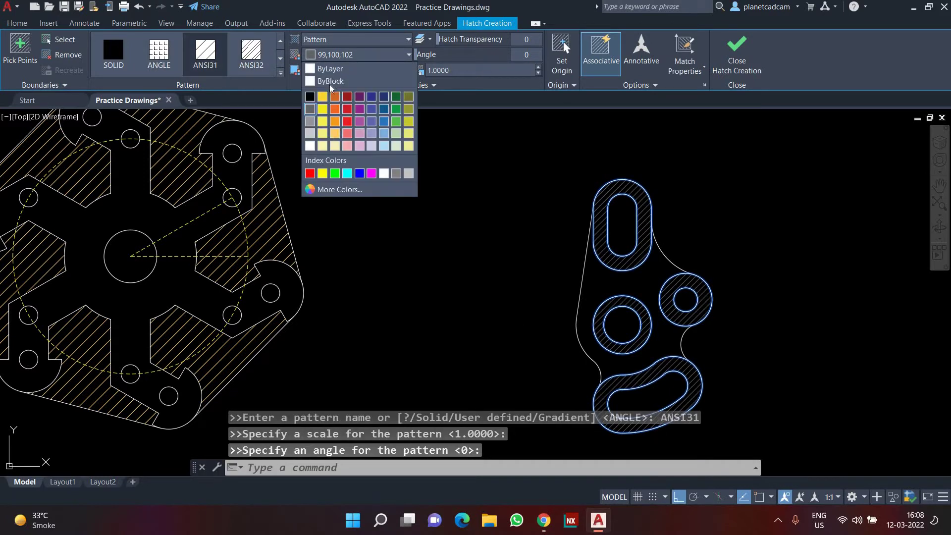
pyautogui.click(309, 172)
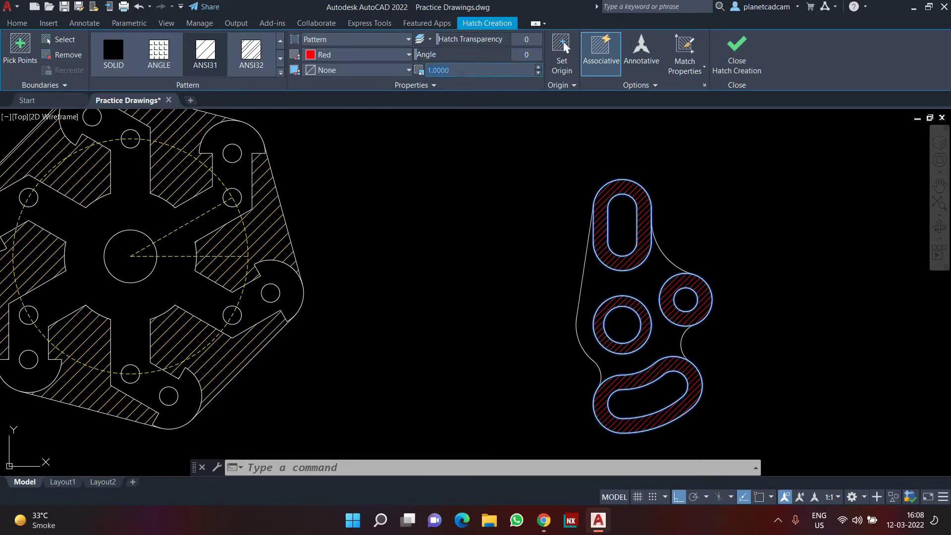
pyautogui.scroll(6, 623, 203)
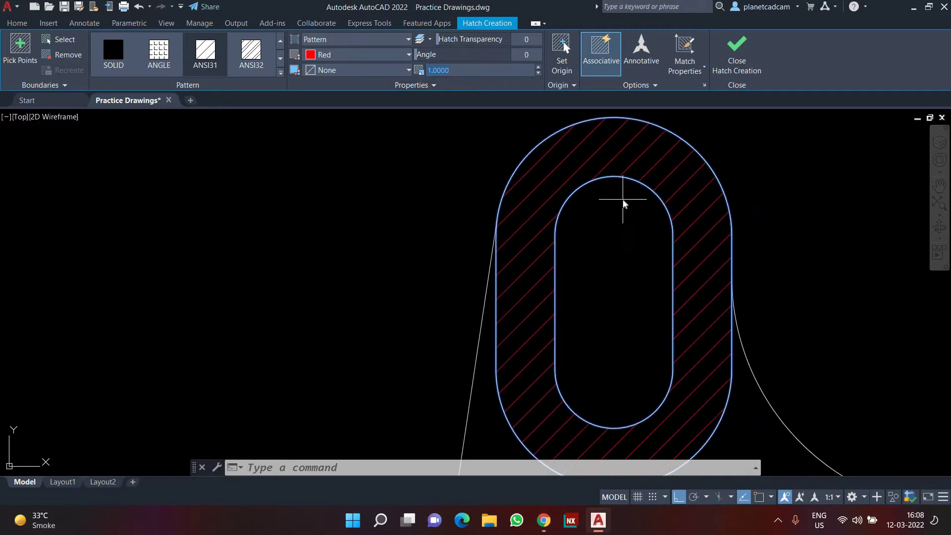
pyautogui.scroll(-6, 623, 203)
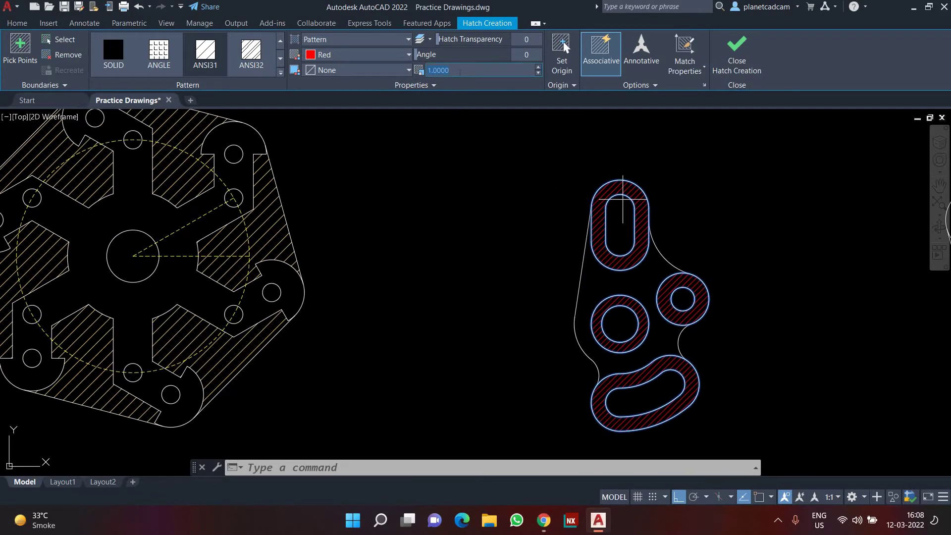
pyautogui.write('0.2')
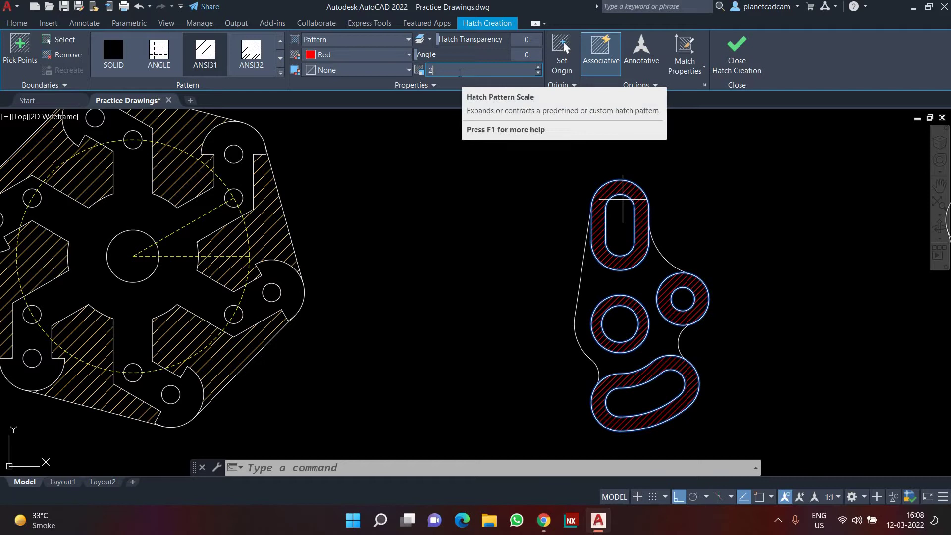
pyautogui.press('Return')
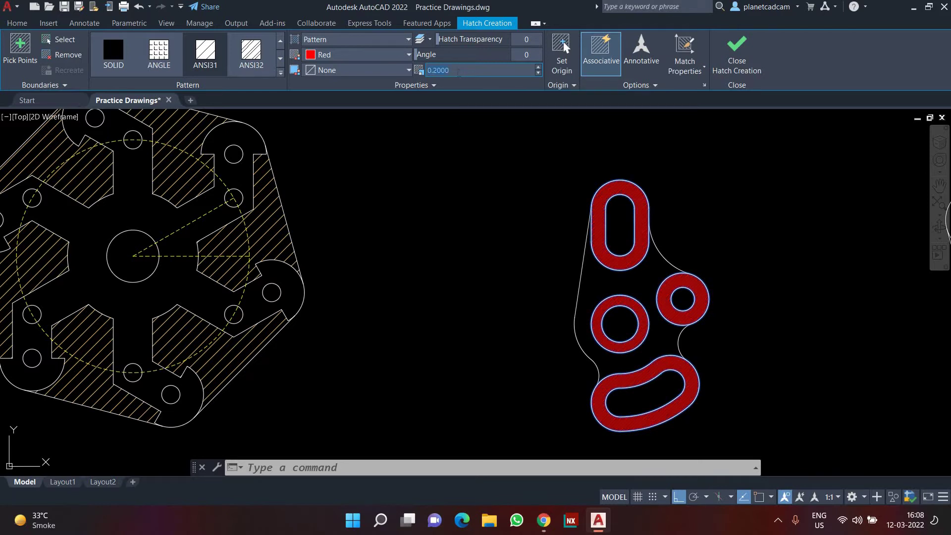
pyautogui.write('0.5')
pyautogui.press('Return')
pyautogui.scroll(4, 639, 210)
pyautogui.scroll(-4, 643, 210)
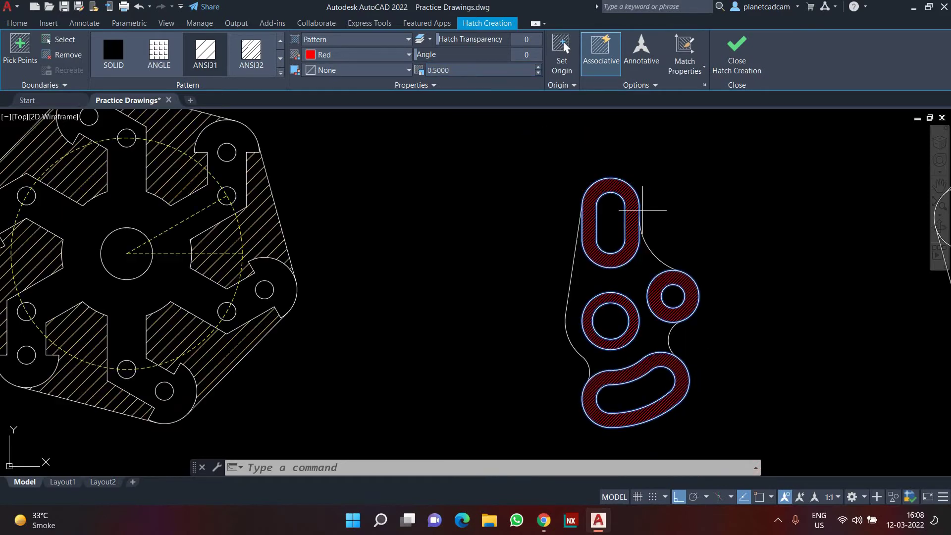
pyautogui.moveTo(746, 256)
pyautogui.mouseDown(button='middle')
pyautogui.moveTo(699, 251)
pyautogui.moveTo(684, 264)
pyautogui.mouseUp(button='middle')
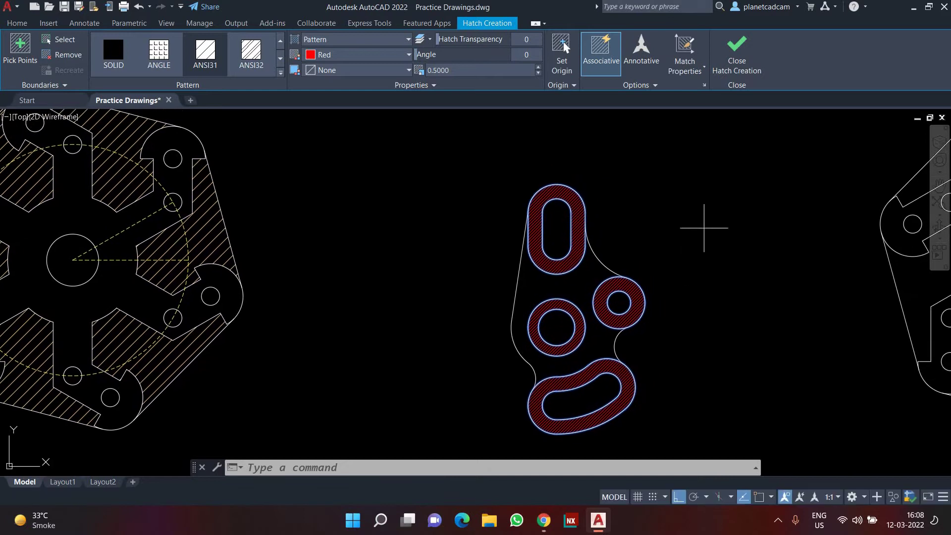
# Step: Commit the red bracket hatch and bring all three parts into view
pyautogui.click(736, 52)
pyautogui.scroll(-3, 711, 271)
pyautogui.moveTo(711, 271); pyautogui.dragTo(514, 275, button='middle')
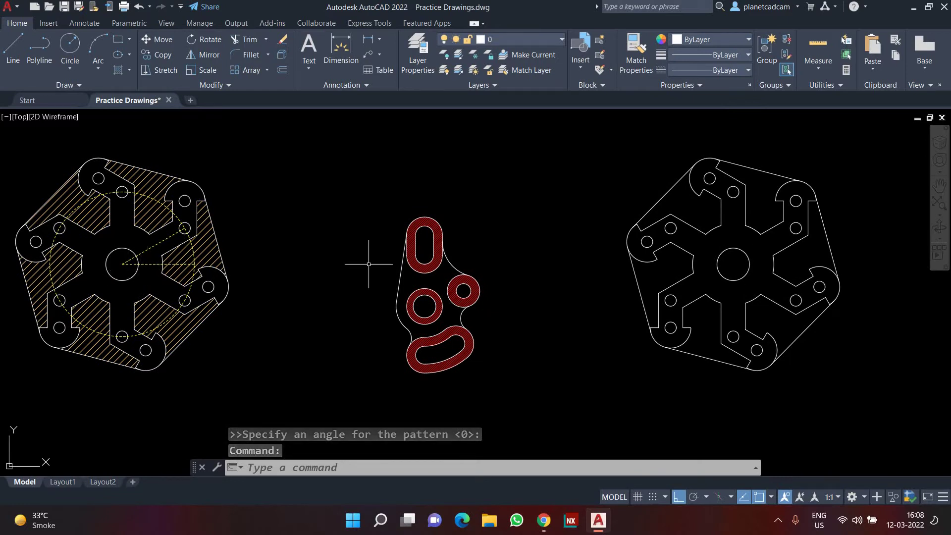
pyautogui.scroll(2, 509, 307)
pyautogui.scroll(-3, 509, 307)
pyautogui.moveTo(510, 307); pyautogui.dragTo(529, 304, button='middle')
pyautogui.scroll(3, 187, 255)
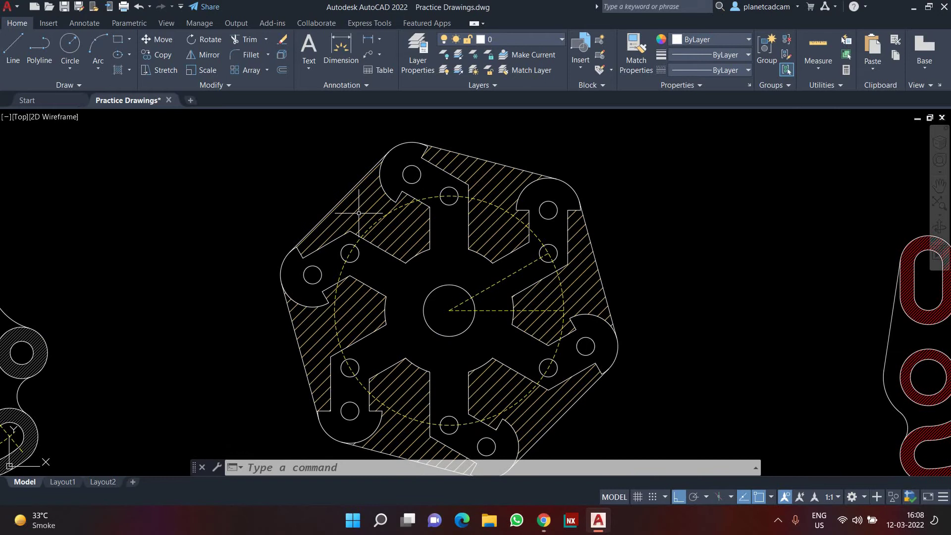
pyautogui.scroll(-1, 680, 340)
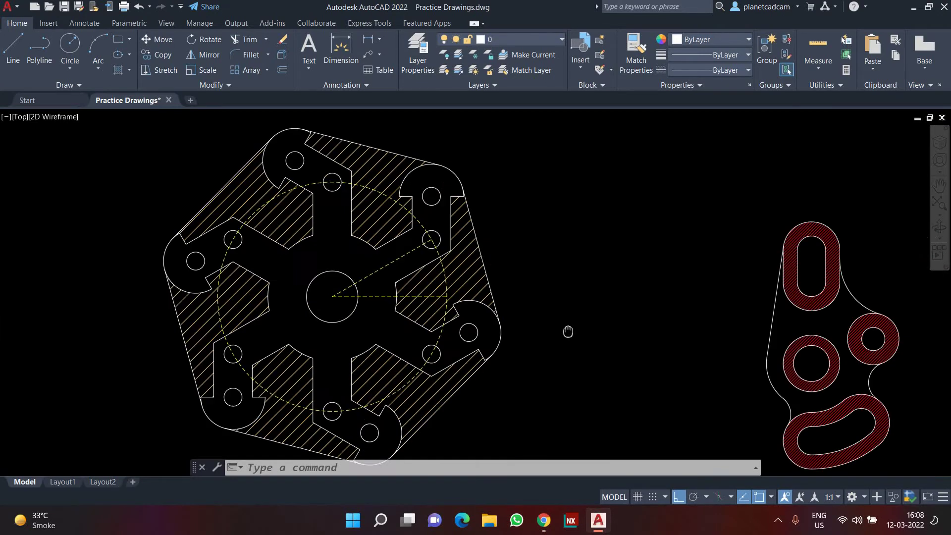
pyautogui.scroll(-2, 740, 356)
pyautogui.moveTo(740, 357); pyautogui.dragTo(601, 343, button='middle')
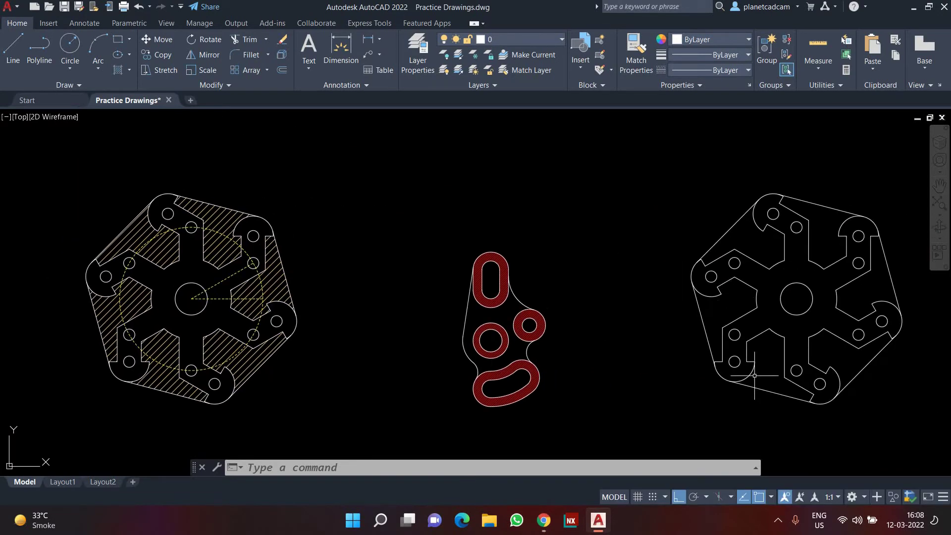
# Step: Start a hatch with H and pick the six inner regions of the right hexagonal plate
pyautogui.write('h')
pyautogui.press('Return')
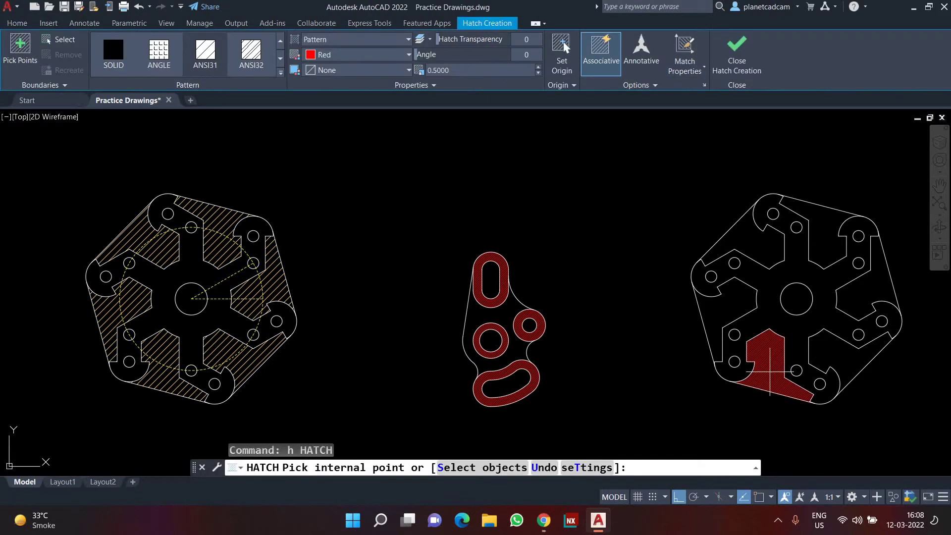
pyautogui.click(738, 300)
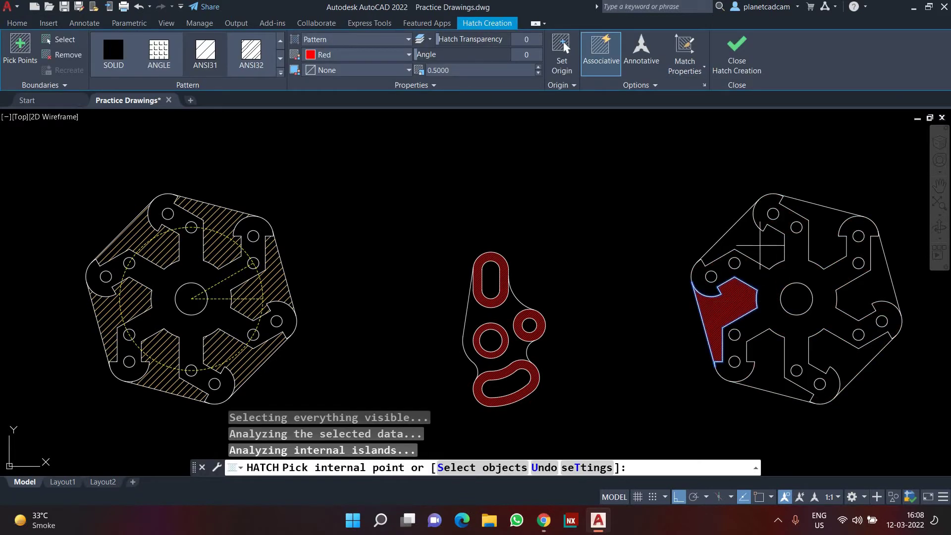
pyautogui.click(760, 246)
pyautogui.click(820, 247)
pyautogui.click(855, 303)
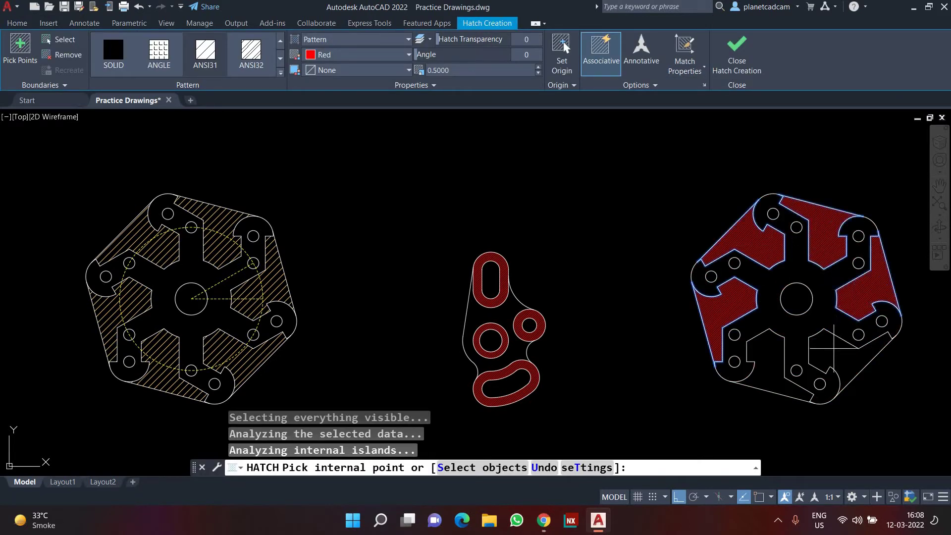
pyautogui.click(813, 353)
pyautogui.click(766, 349)
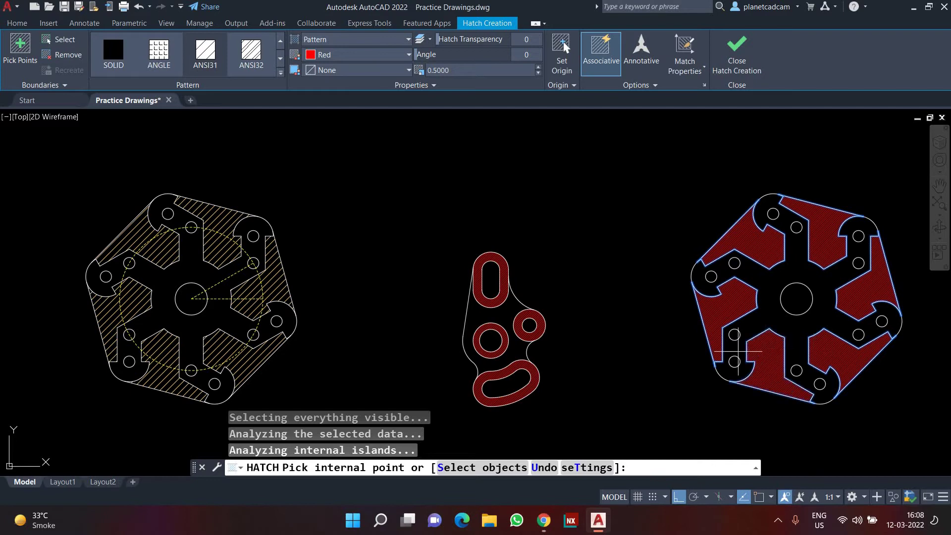
# Step: Make the plate's hatch Green at scale 2 and commit it
pyautogui.click(354, 56)
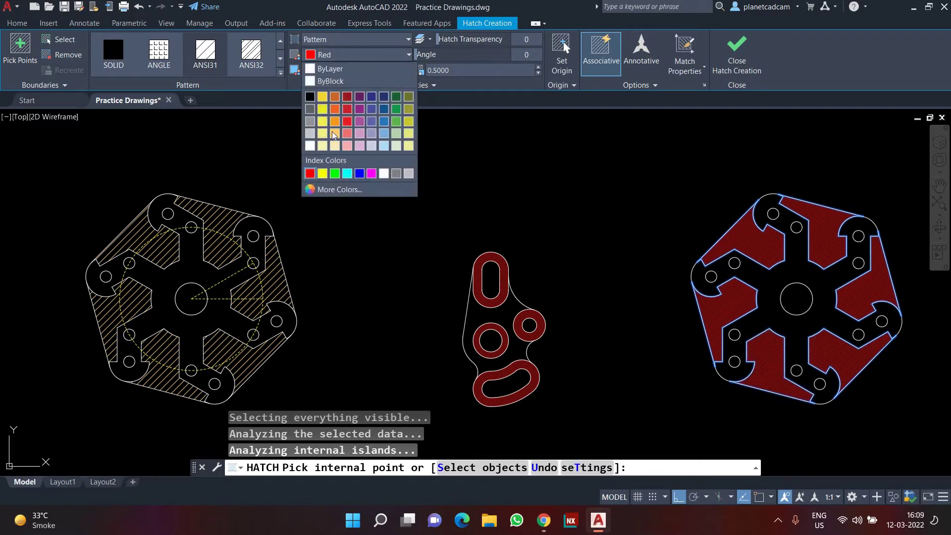
pyautogui.click(335, 173)
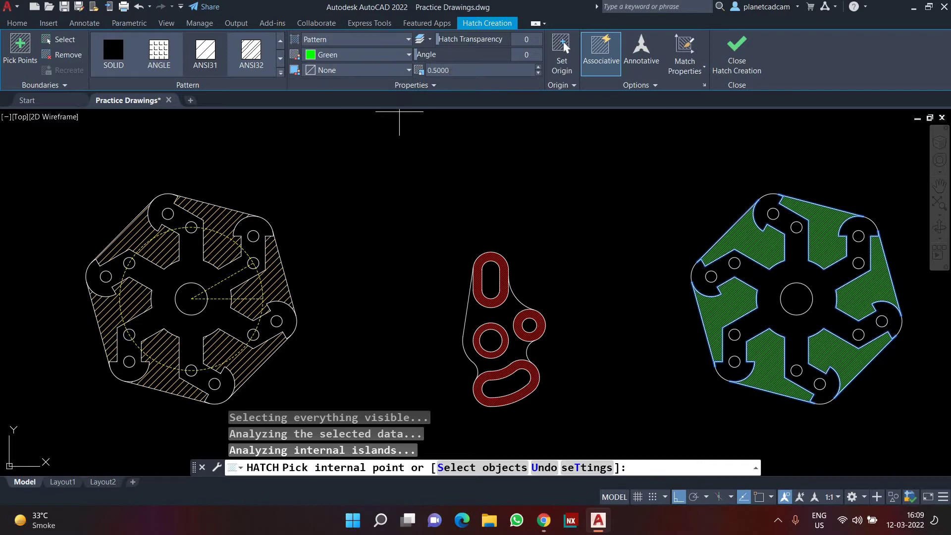
pyautogui.write('1')
pyautogui.press('Return')
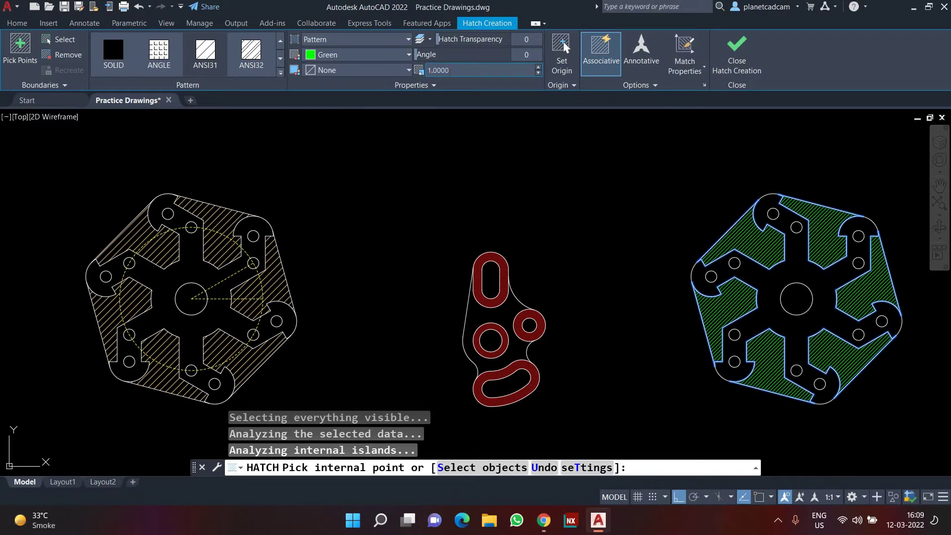
pyautogui.press('Return')
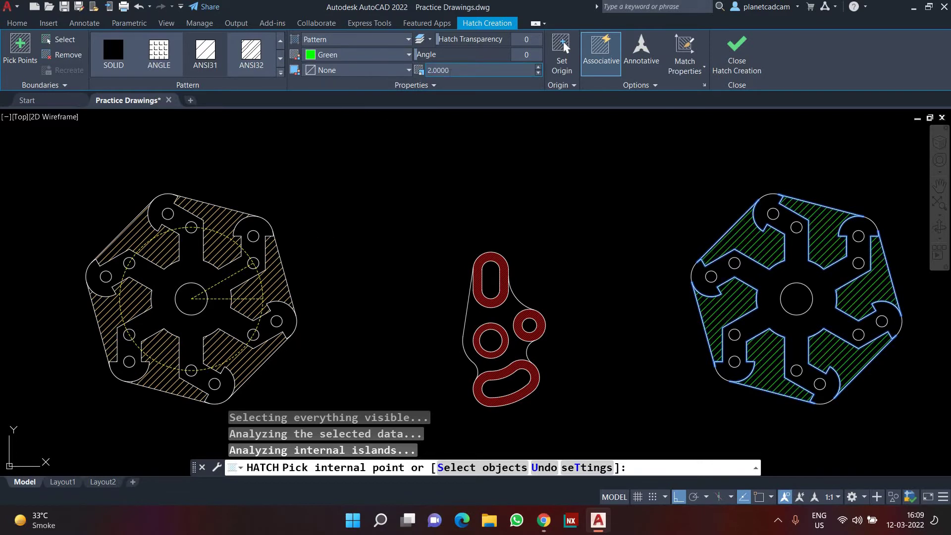
pyautogui.click(737, 49)
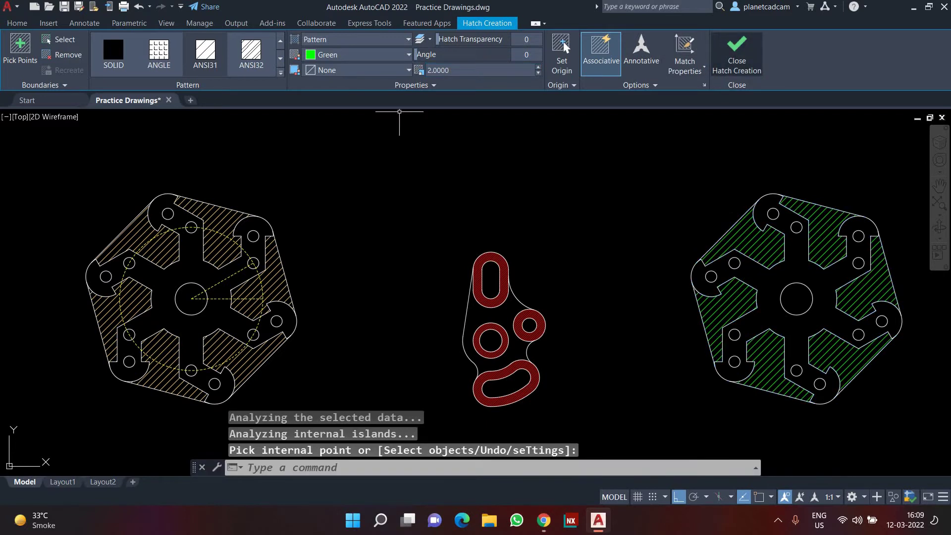
pyautogui.moveTo(699, 278); pyautogui.dragTo(556, 252, button='middle')
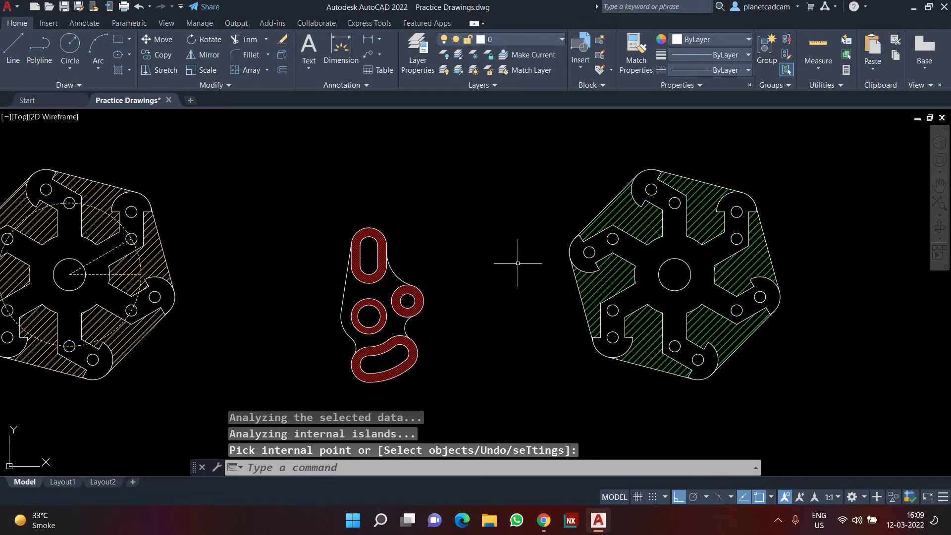
pyautogui.scroll(3, 496, 339)
pyautogui.scroll(-3, 495, 323)
pyautogui.moveTo(496, 323); pyautogui.dragTo(441, 324, button='middle')
pyautogui.scroll(4, 321, 317)
pyautogui.scroll(-4, 512, 373)
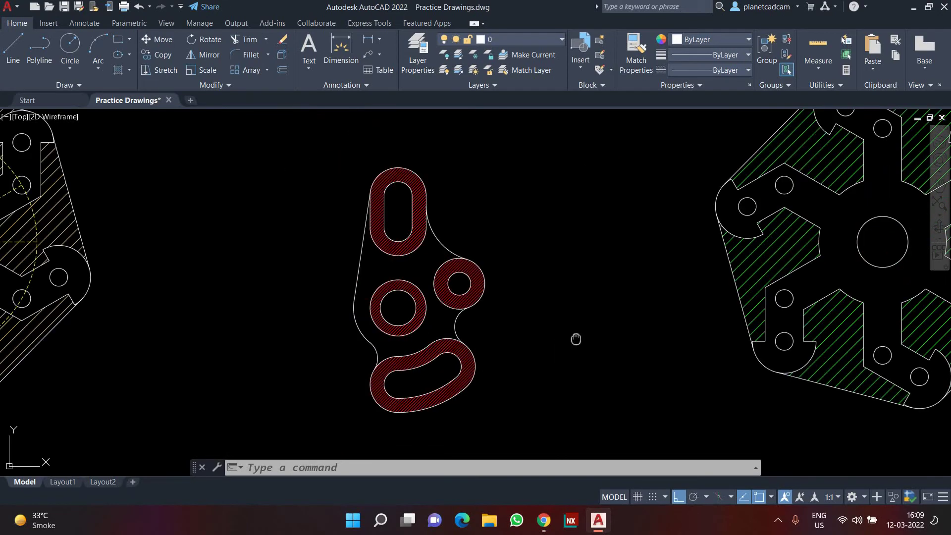
pyautogui.scroll(2, 517, 373)
# Step: Open the Linetype Manager with LT and clear the HIDDEN2 linetype selection
pyautogui.scroll(-2, 517, 373)
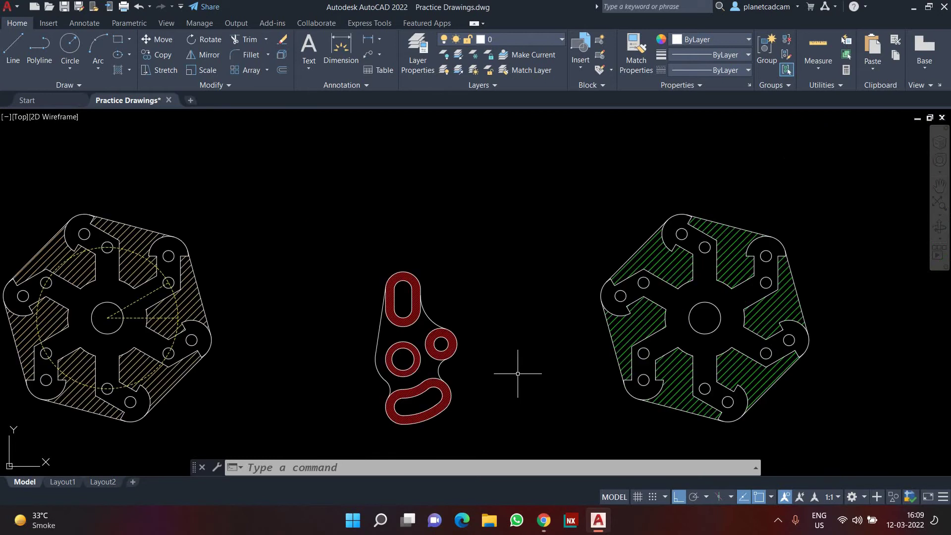
pyautogui.write('LT')
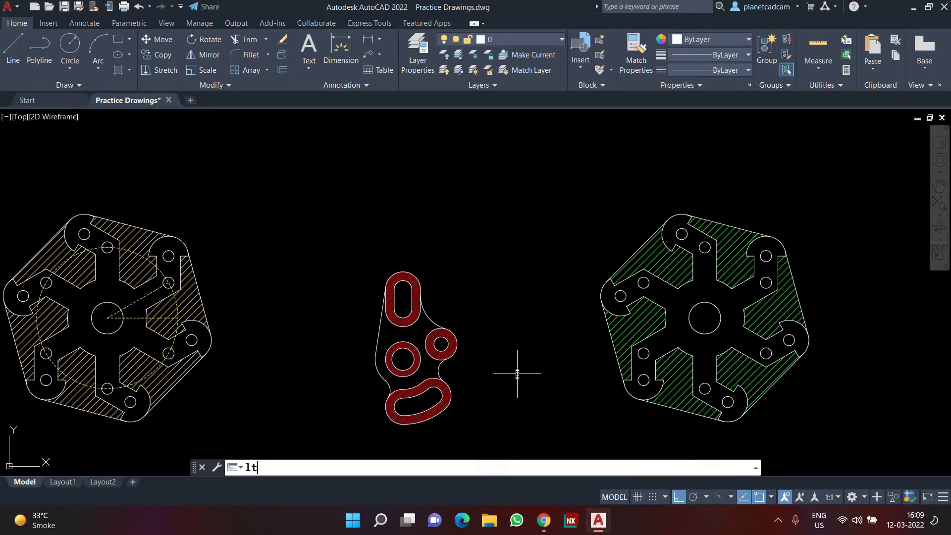
pyautogui.press('Return')
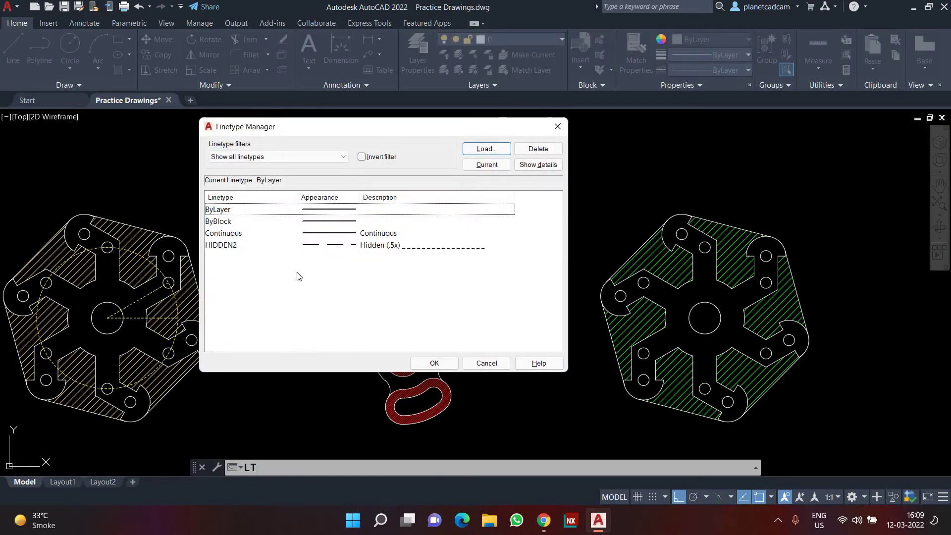
pyautogui.click(232, 244)
pyautogui.rightClick(232, 245)
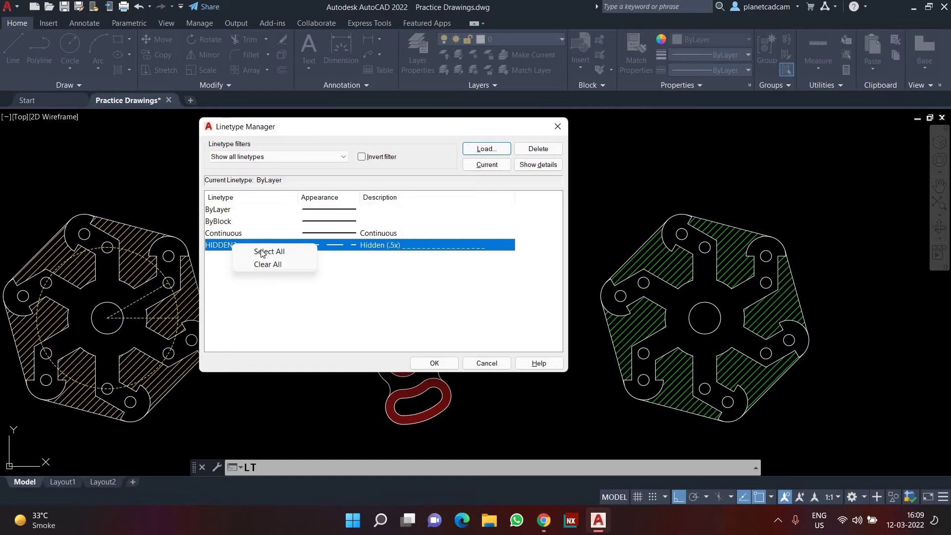
pyautogui.click(270, 264)
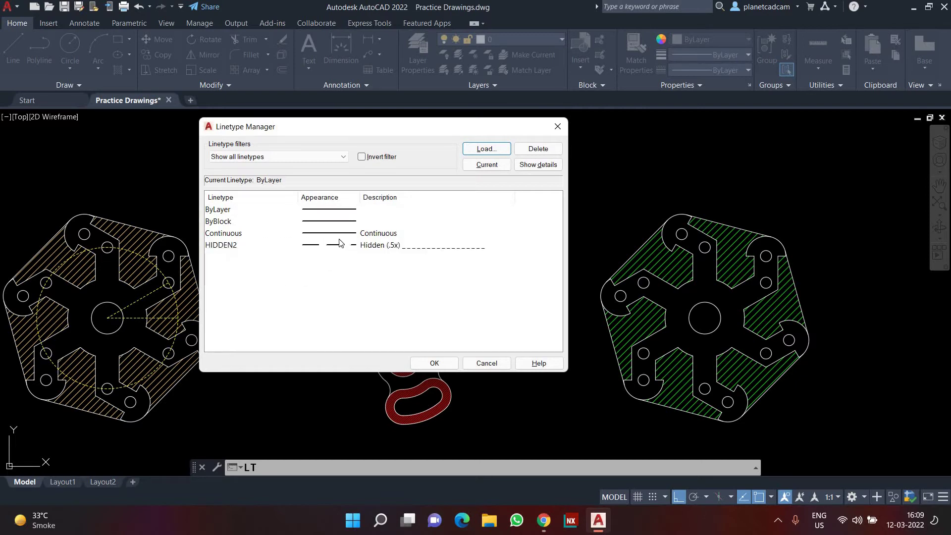
pyautogui.click(339, 246)
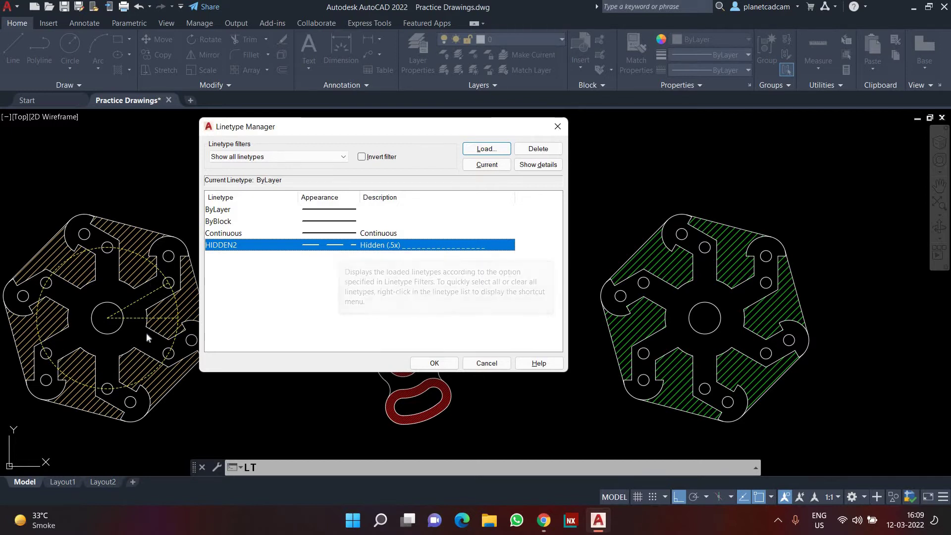
pyautogui.click(410, 214)
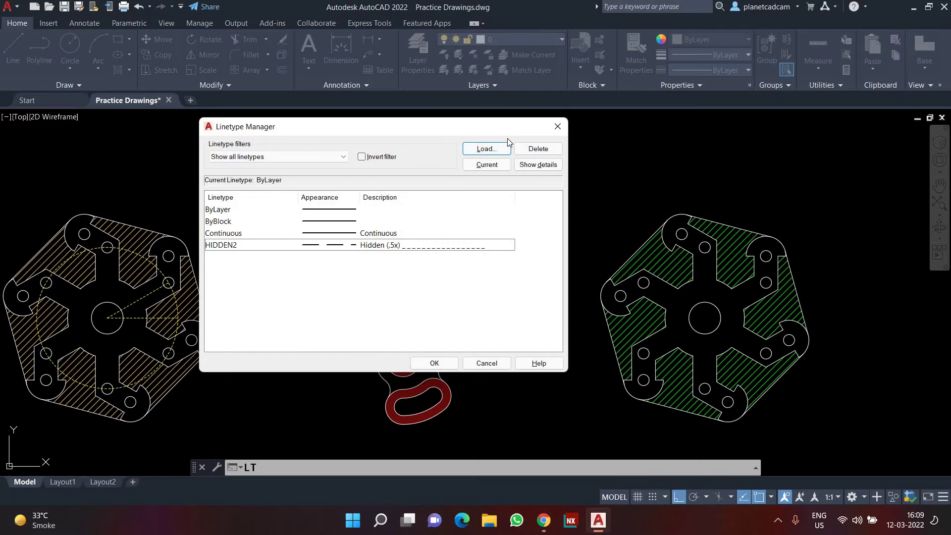
# Step: Load the DASHED linetype from the acadiso.lin list
pyautogui.press('super+plus')
pyautogui.press('super+plus')
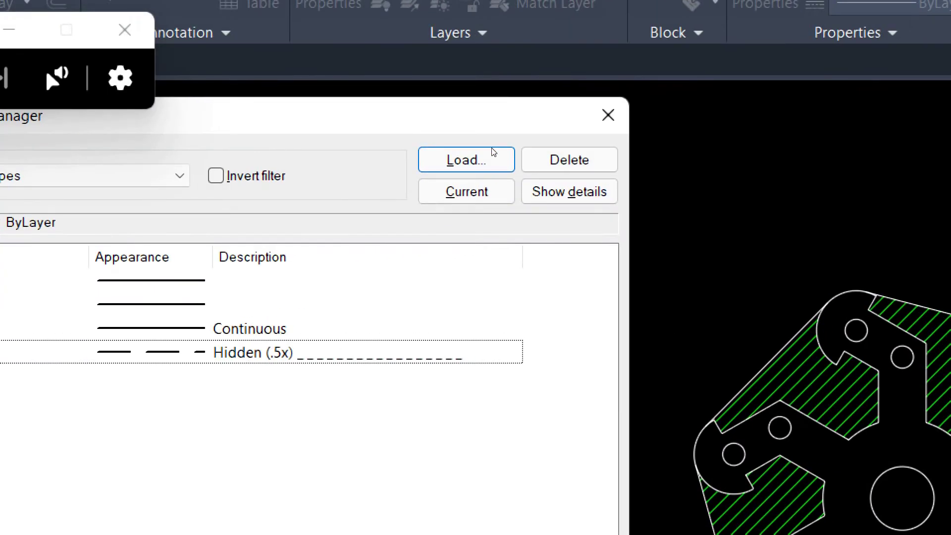
pyautogui.click(492, 152)
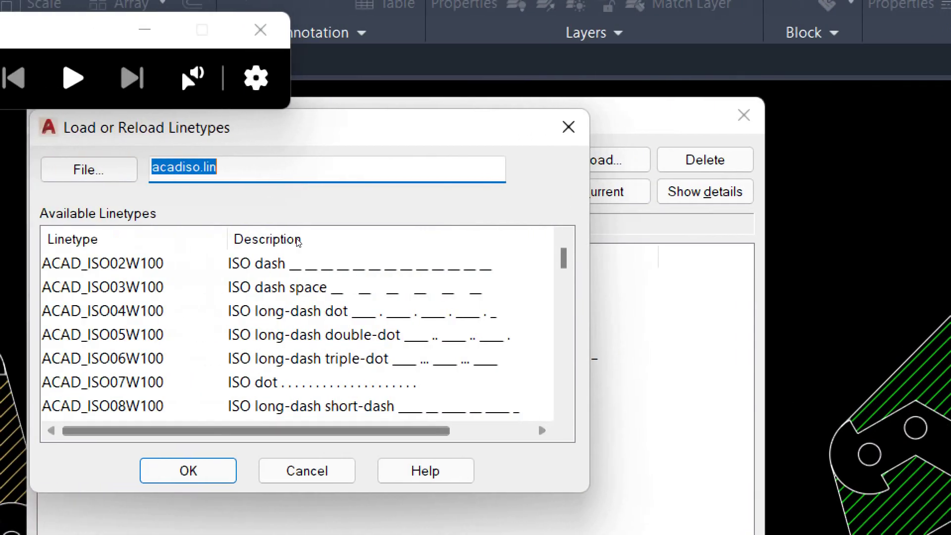
pyautogui.scroll(-4, 331, 327)
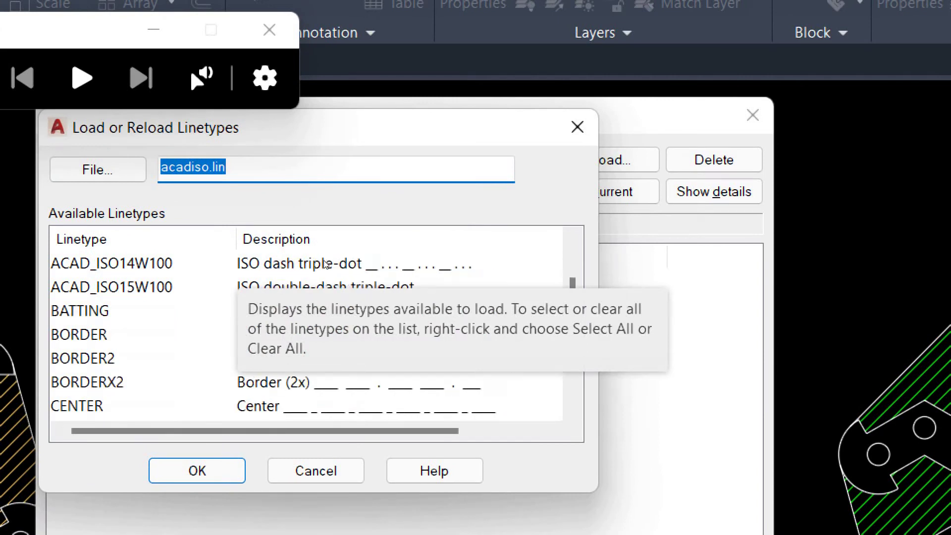
pyautogui.scroll(-2, 332, 248)
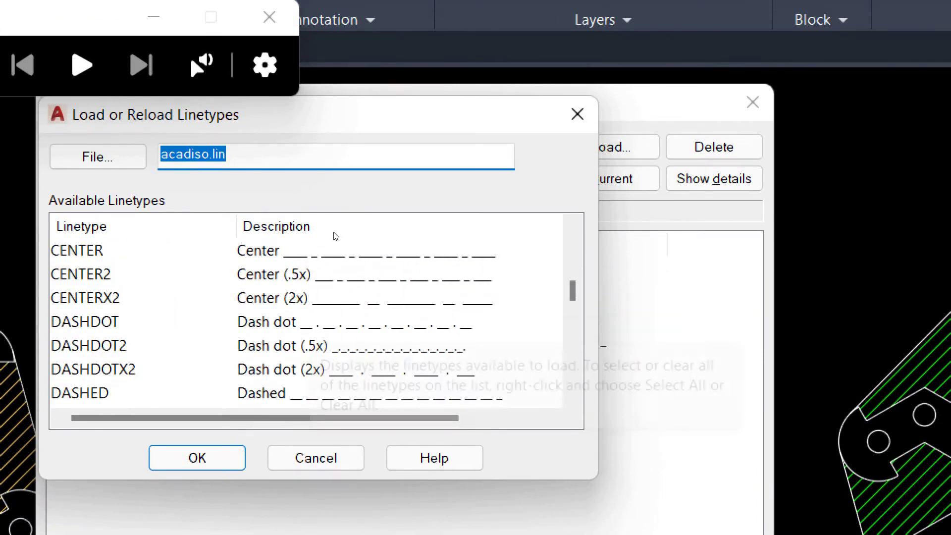
pyautogui.scroll(-1, 327, 241)
pyautogui.press('Tab')
pyautogui.write('dashed')
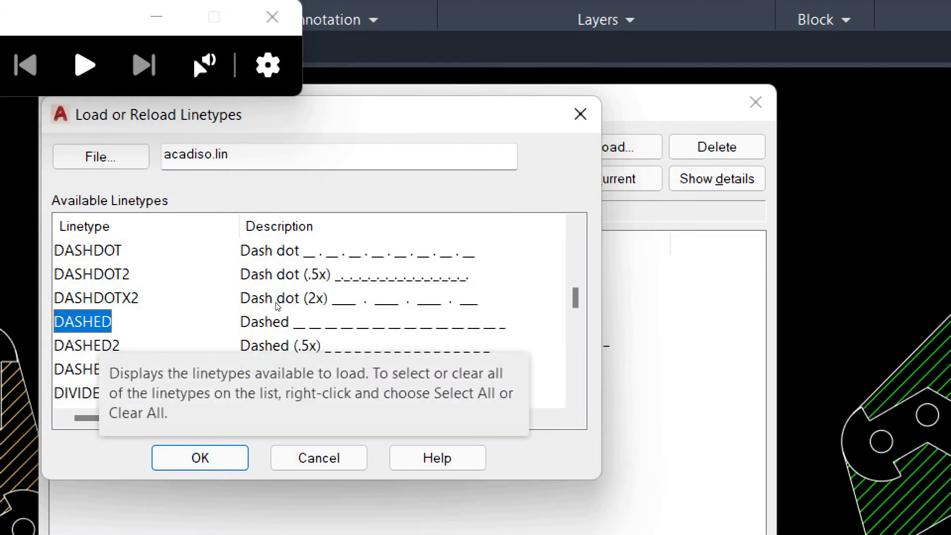
pyautogui.press('Return')
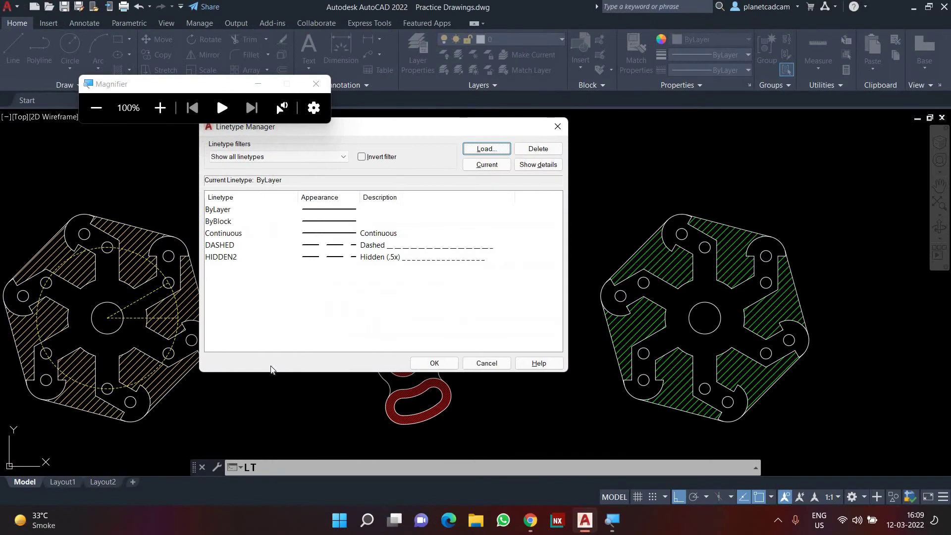
# Step: Accept the loaded linetypes and zoom in on the red bracket
pyautogui.click(425, 364)
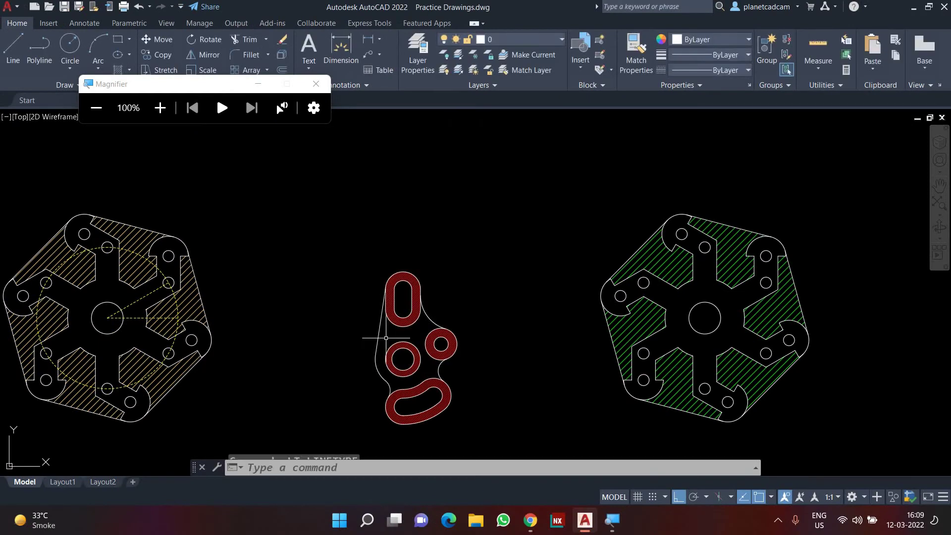
pyautogui.press('super+Escape')
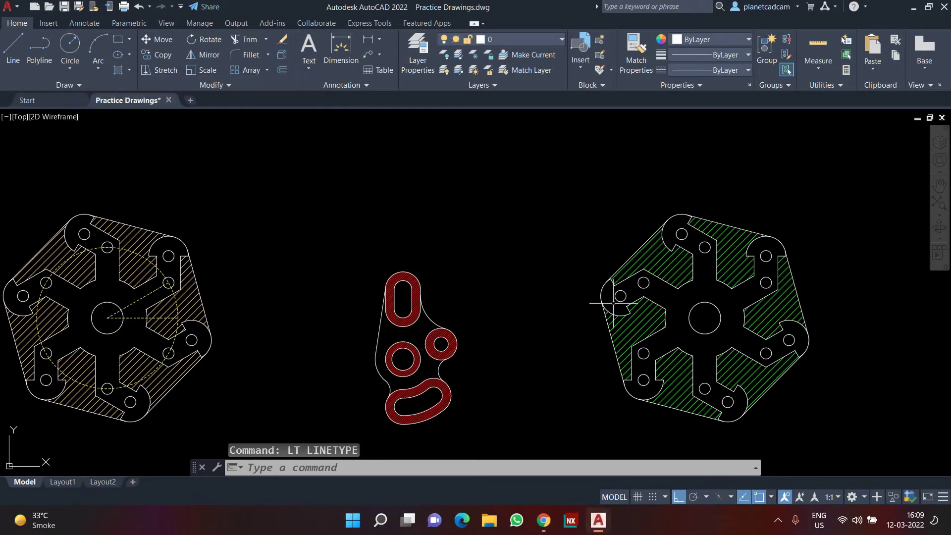
pyautogui.moveTo(489, 276); pyautogui.dragTo(453, 255, button='middle')
pyautogui.scroll(4, 393, 339)
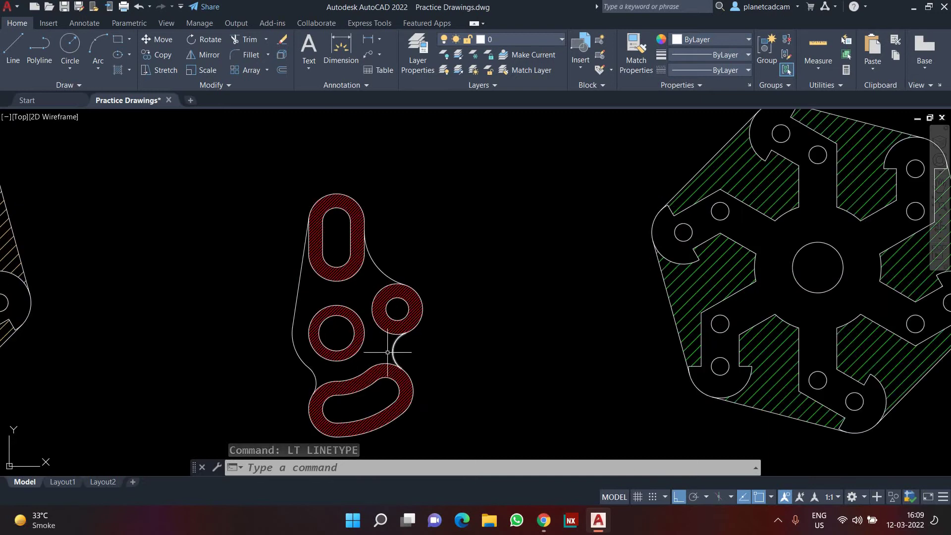
pyautogui.moveTo(379, 363); pyautogui.dragTo(426, 334, button='middle')
# Step: Draw a vertical line from the lower hole's centre down to the slot, extended 5 units
pyautogui.write('l')
pyautogui.press('Return')
pyautogui.click(355, 291)
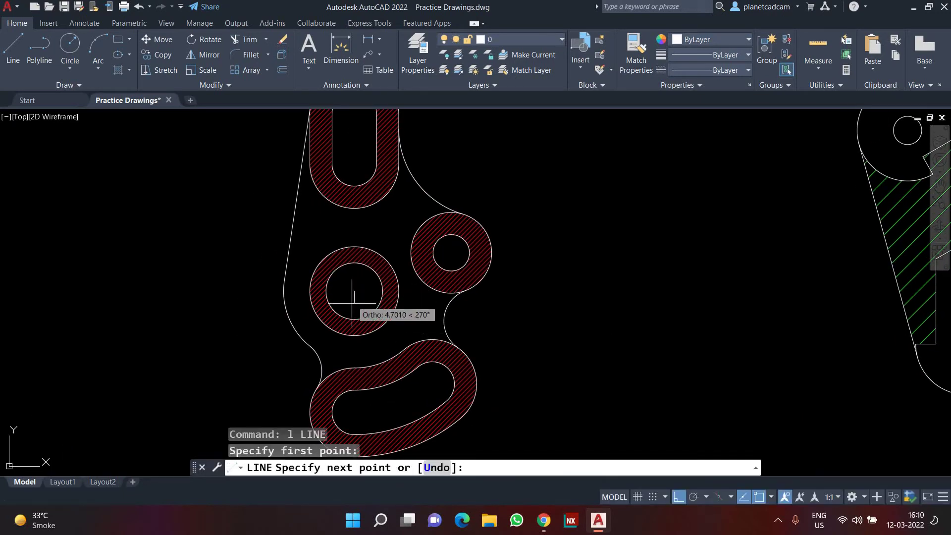
pyautogui.click(354, 412)
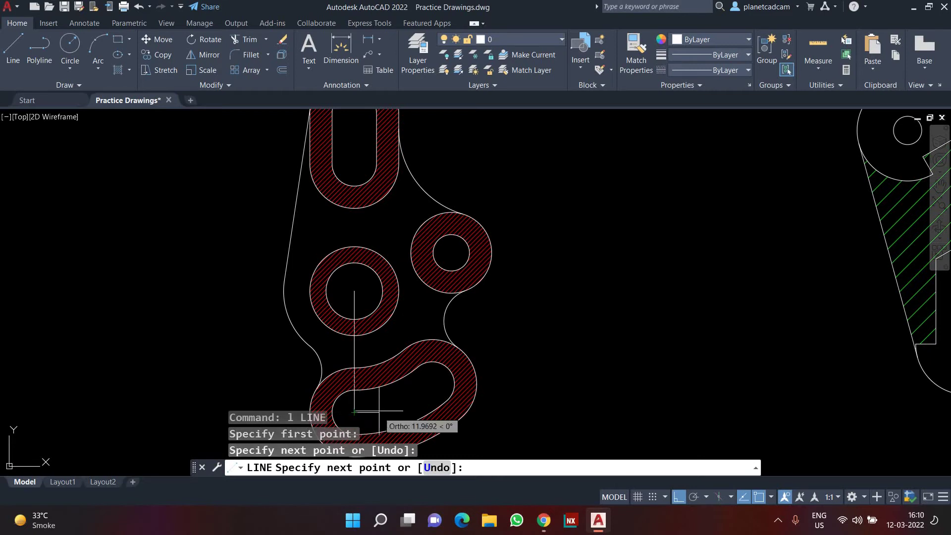
pyautogui.scroll(6, 391, 376)
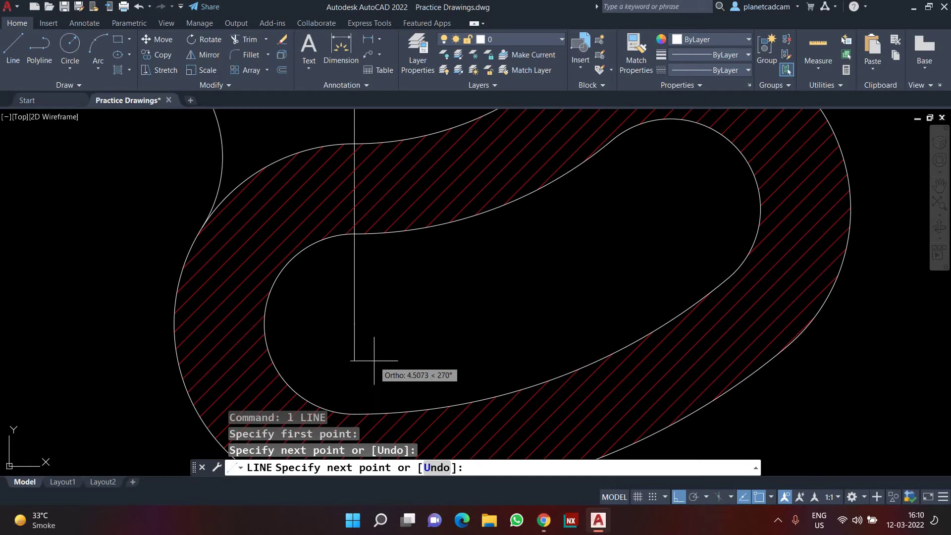
pyautogui.write('5')
pyautogui.press('Return')
pyautogui.scroll(-5, 378, 353)
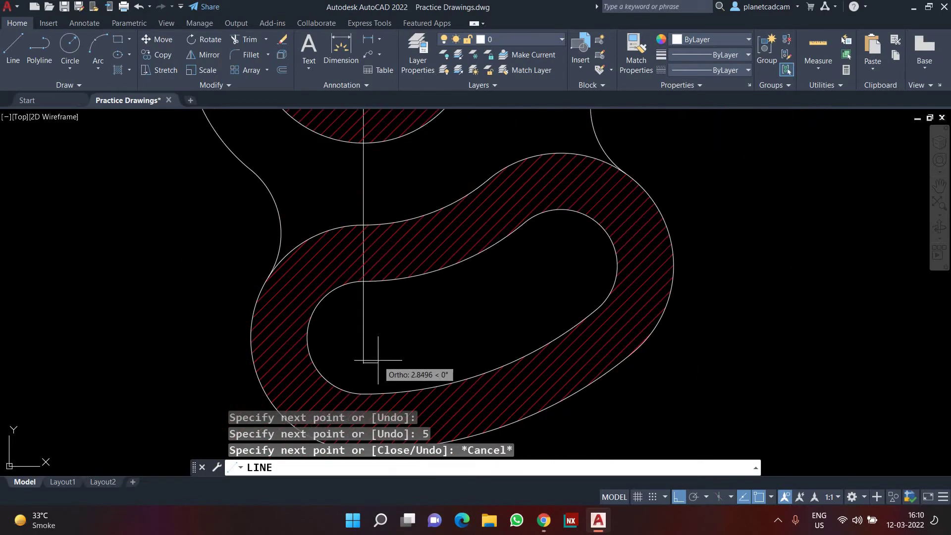
pyautogui.press('Escape')
pyautogui.press('space')
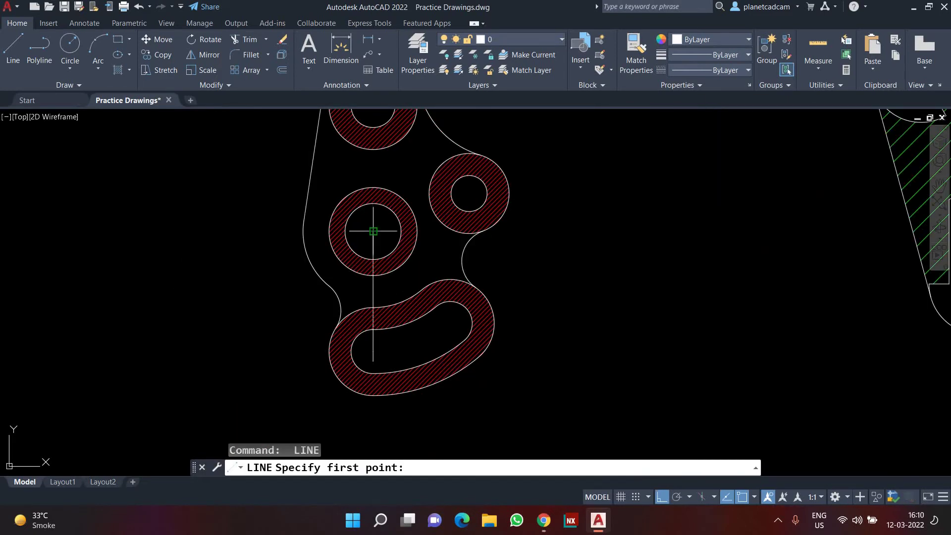
pyautogui.press('Escape')
# Step: Delete that line and redraw it from inside the curved slot up to the hole centre
pyautogui.scroll(2, 377, 283)
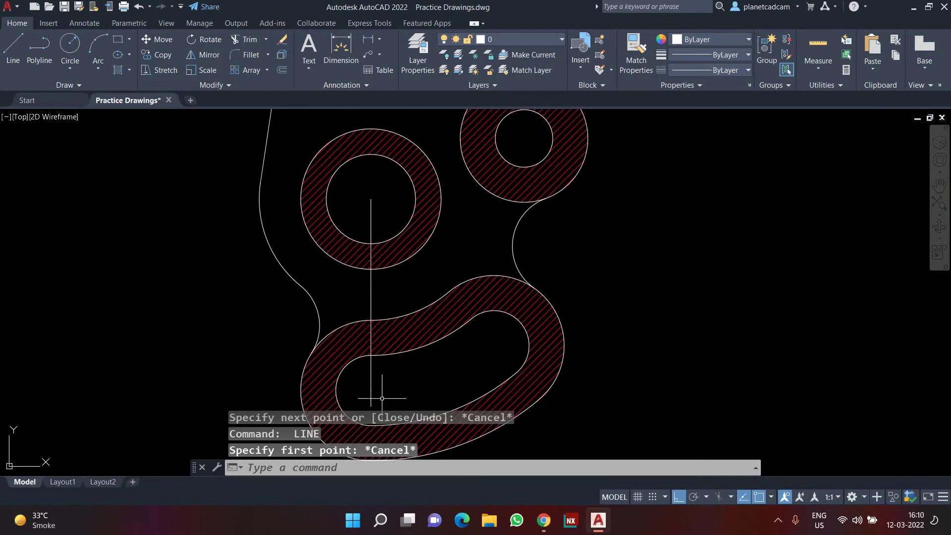
pyautogui.moveTo(386, 388); pyautogui.dragTo(412, 384, button='middle')
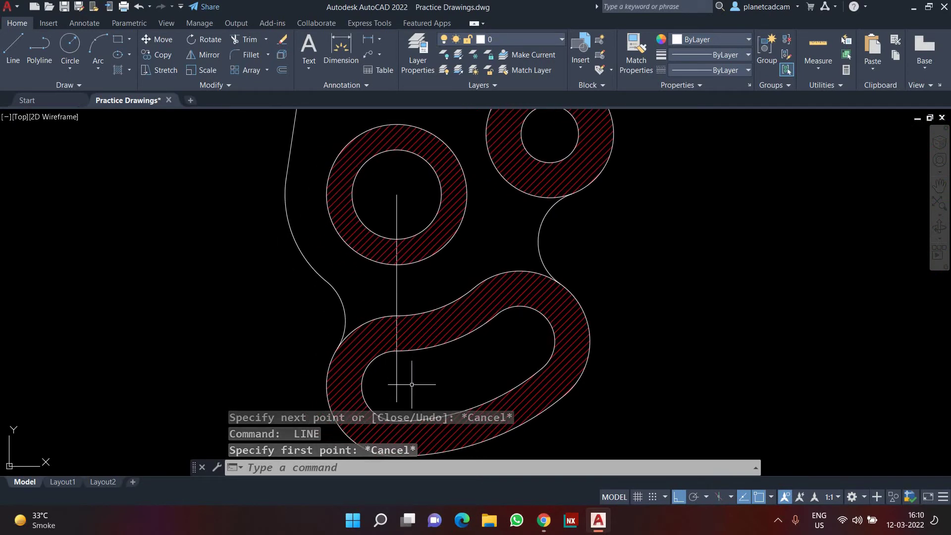
pyautogui.click(396, 371)
pyautogui.click(382, 365)
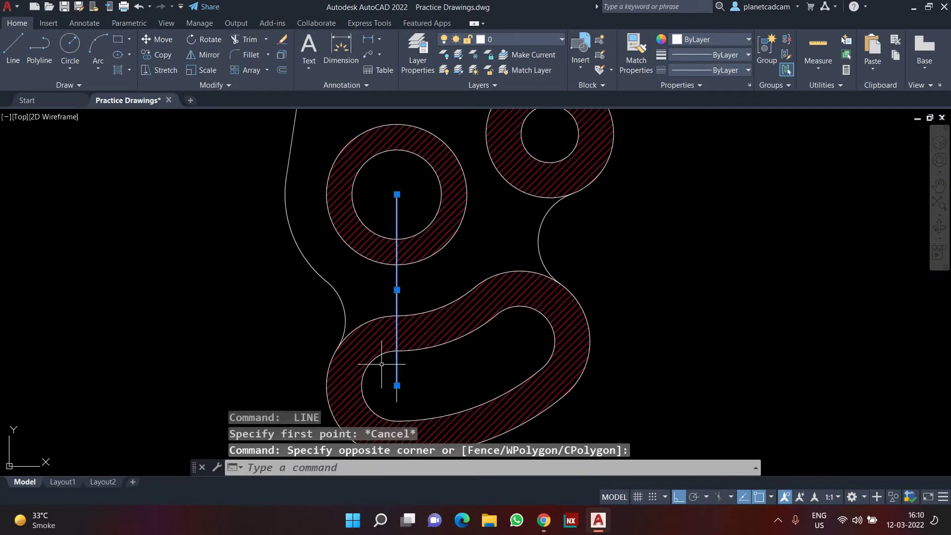
pyautogui.press('Delete')
pyautogui.write('l')
pyautogui.press('Return')
pyautogui.click(397, 401)
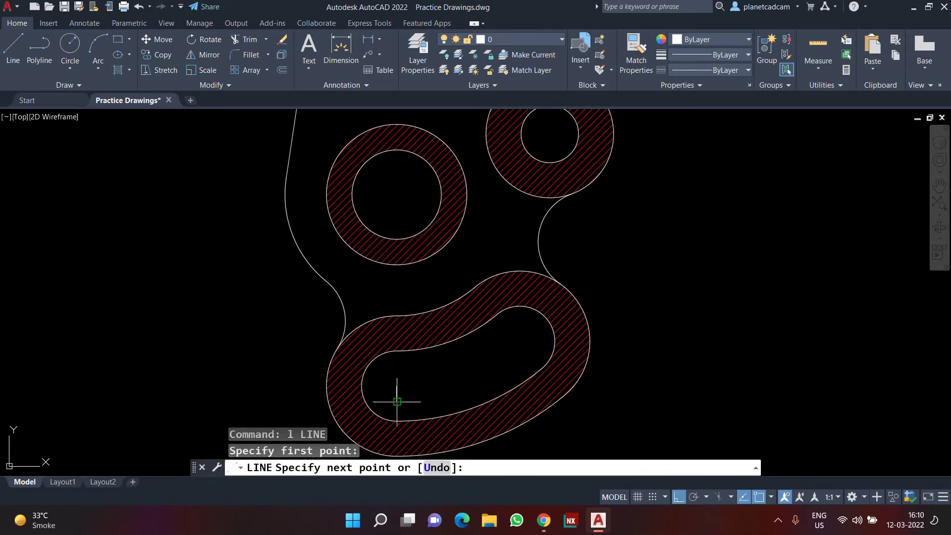
pyautogui.click(396, 195)
pyautogui.press('Escape')
# Step: Delete the short lower segment, undo that, and select both centre-line segments
pyautogui.click(387, 373)
pyautogui.click(407, 409)
pyautogui.press('Delete')
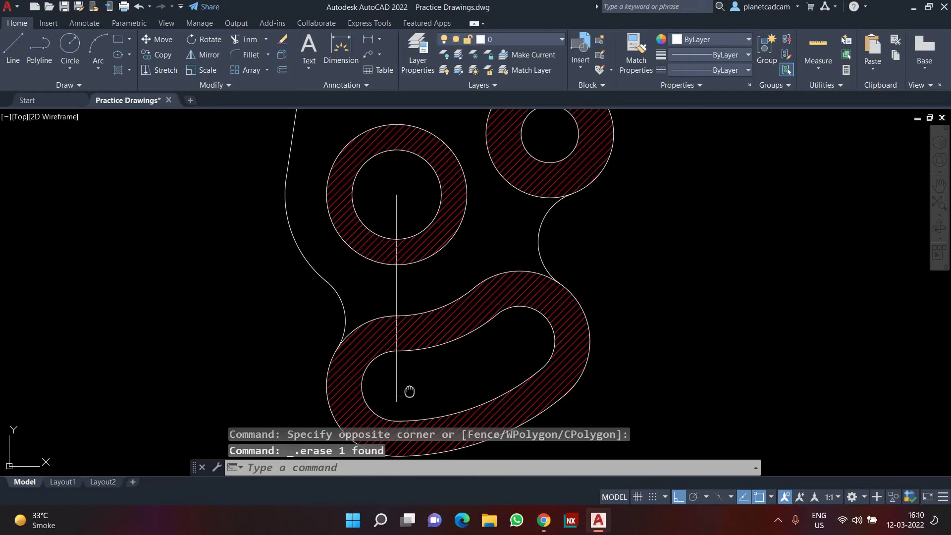
pyautogui.moveTo(403, 391); pyautogui.dragTo(415, 376, button='middle')
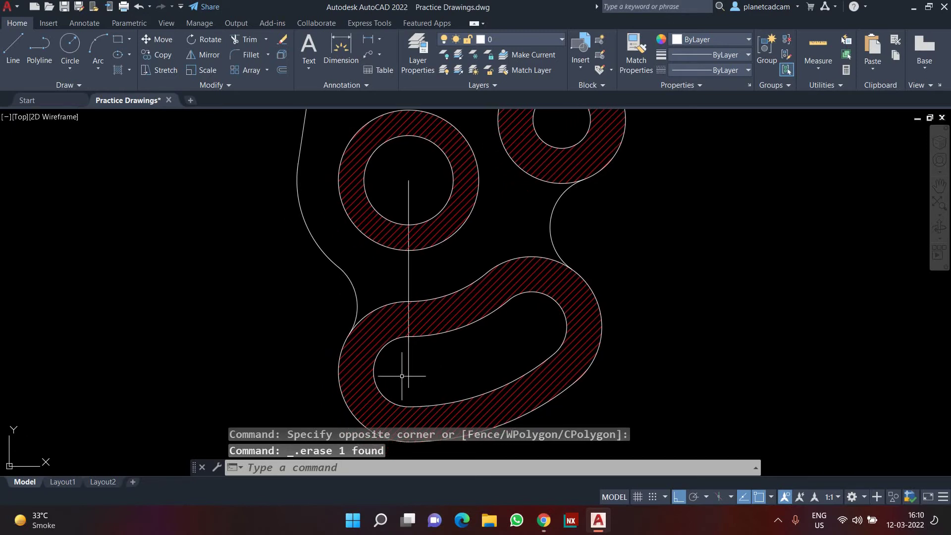
pyautogui.hotkey('ctrl', 'z')
pyautogui.hotkey('ctrl', 'z')
pyautogui.hotkey('ctrl', 'z')
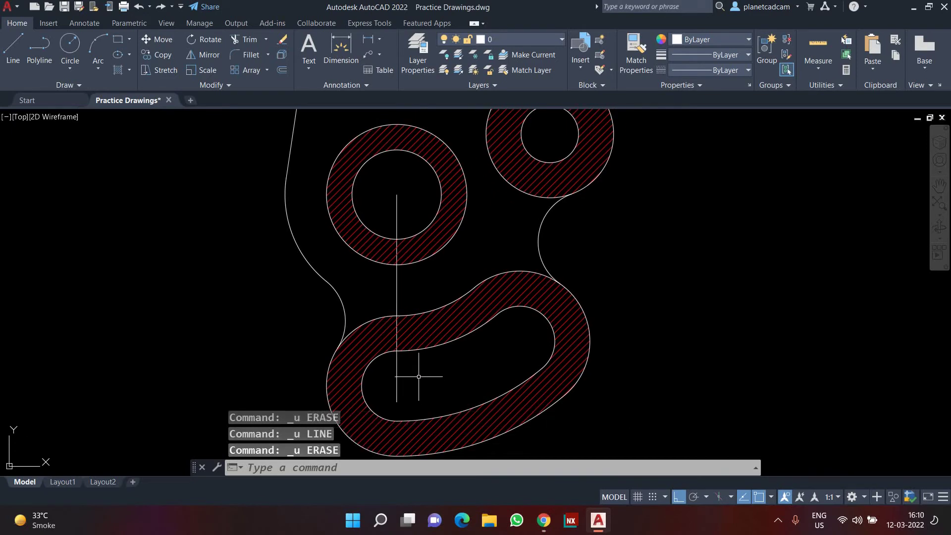
pyautogui.click(385, 388)
# Step: Join the two vertical centre-line segments into a single line with J
pyautogui.write('j')
pyautogui.press('Return')
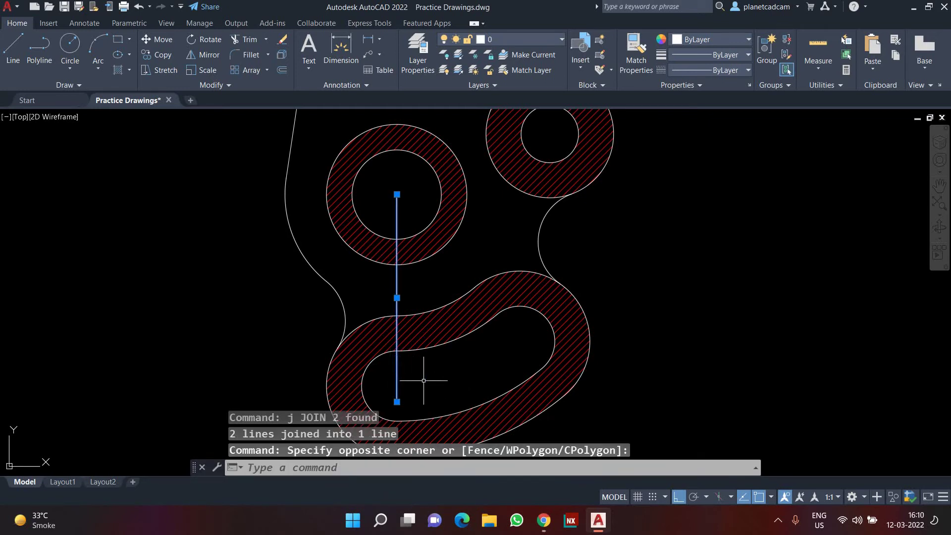
pyautogui.press('Escape')
# Step: Make a 30° rotated copy of the vertical centre line about the hole centre, then delete it
pyautogui.write('ro')
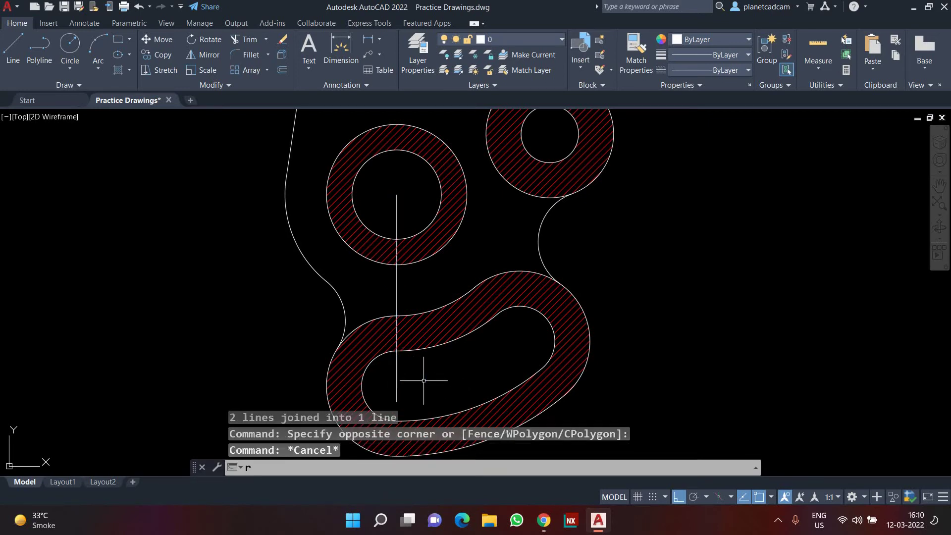
pyautogui.press('Return')
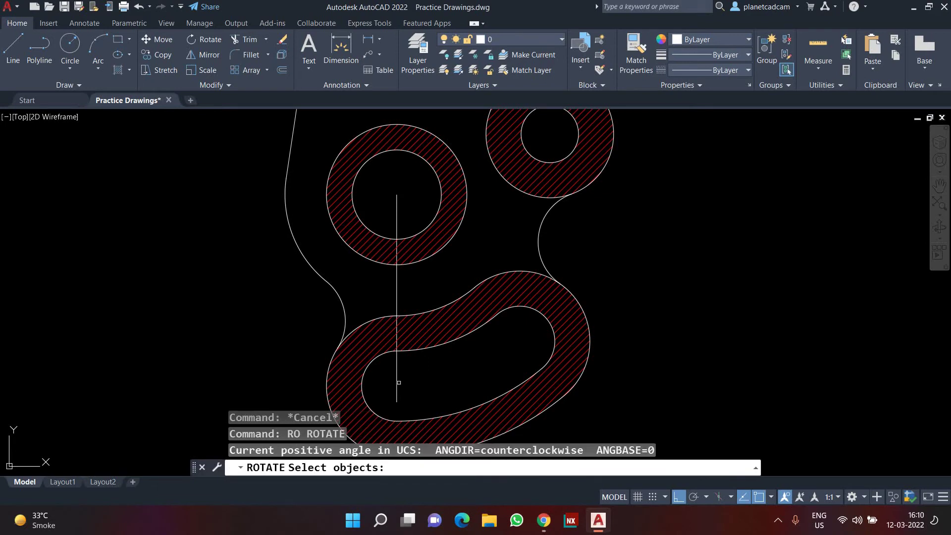
pyautogui.click(398, 383)
pyautogui.press('Return')
pyautogui.click(397, 195)
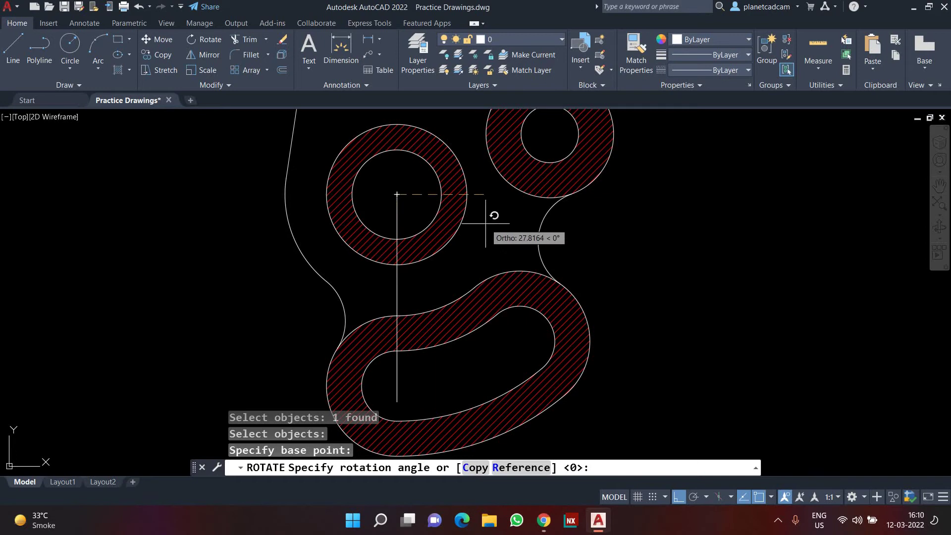
pyautogui.click(475, 475)
pyautogui.write('30')
pyautogui.press('Return')
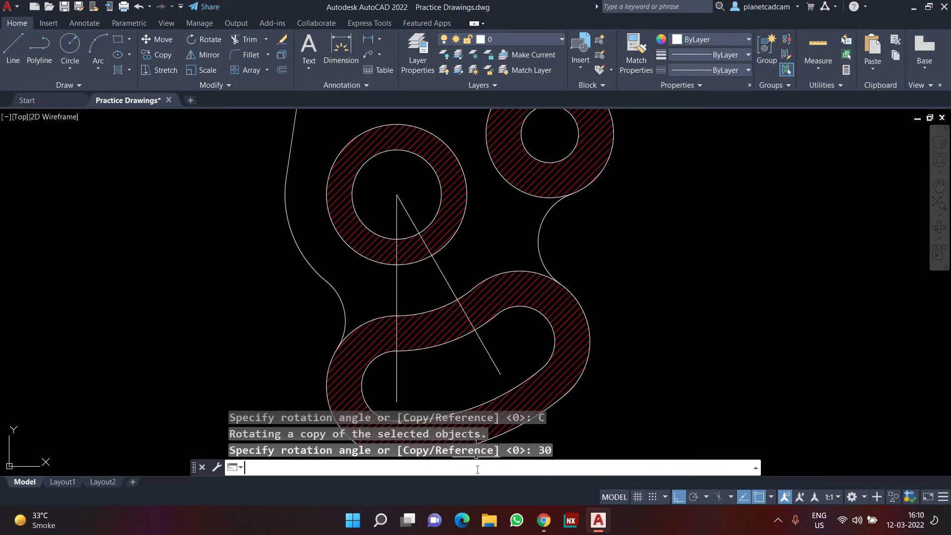
pyautogui.click(476, 368)
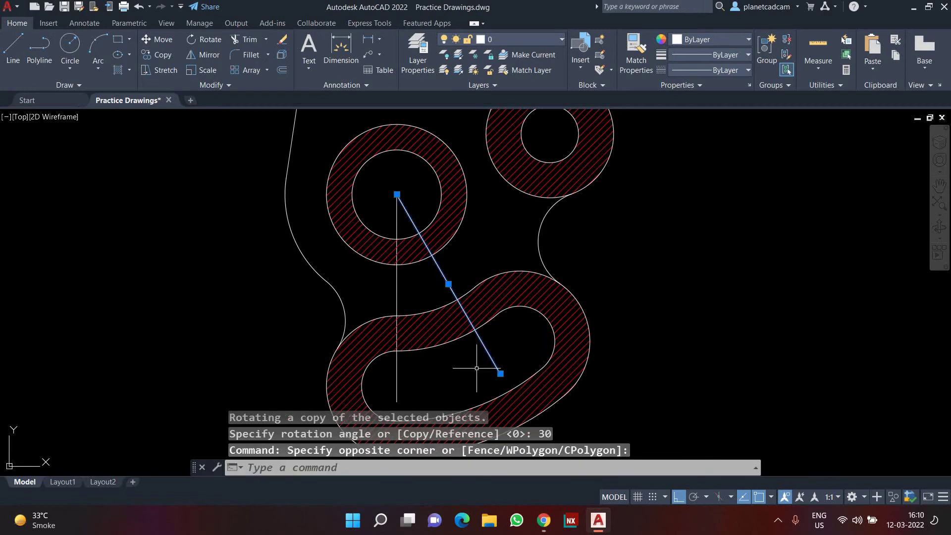
pyautogui.press('Delete')
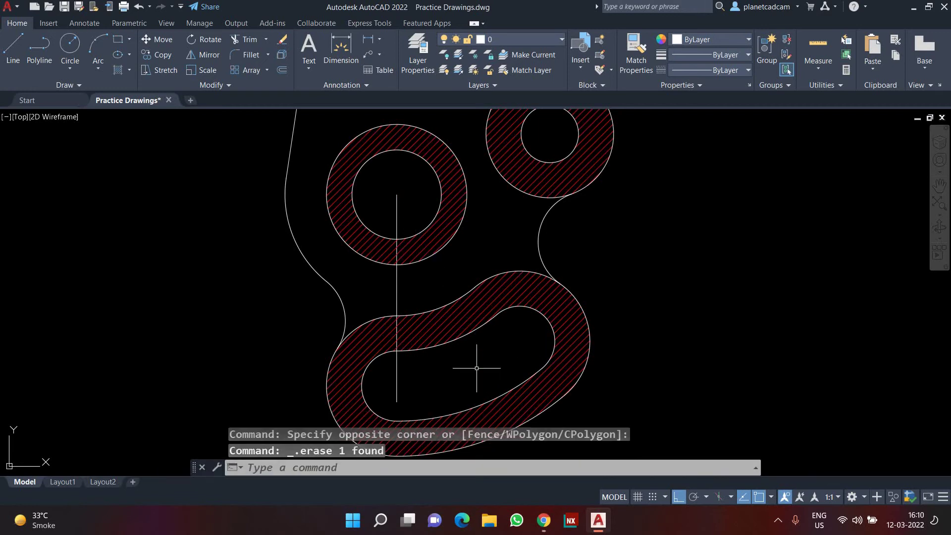
# Step: Rotate a copy of the vertical centre line 40° about the upper hole centre
pyautogui.write('ro')
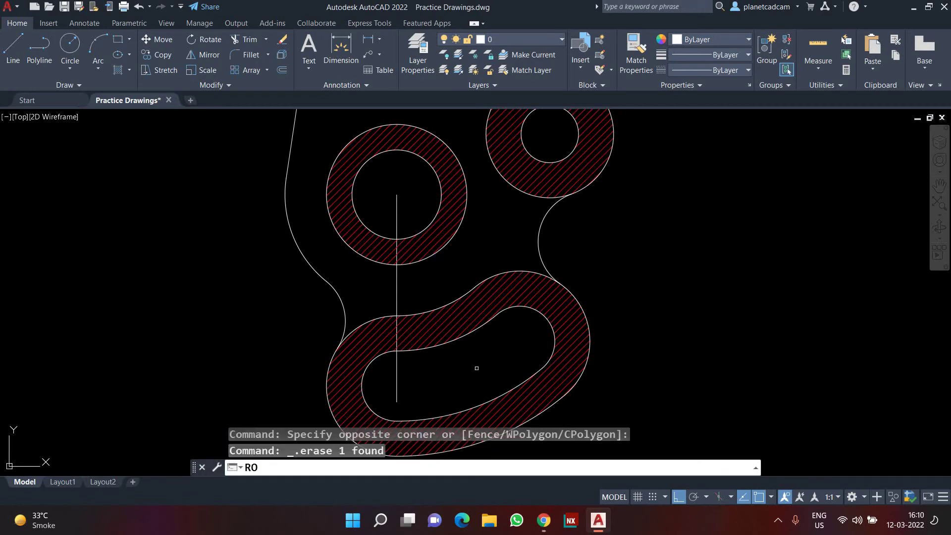
pyautogui.press('Return')
pyautogui.click(425, 369)
pyautogui.click(388, 384)
pyautogui.press('Return')
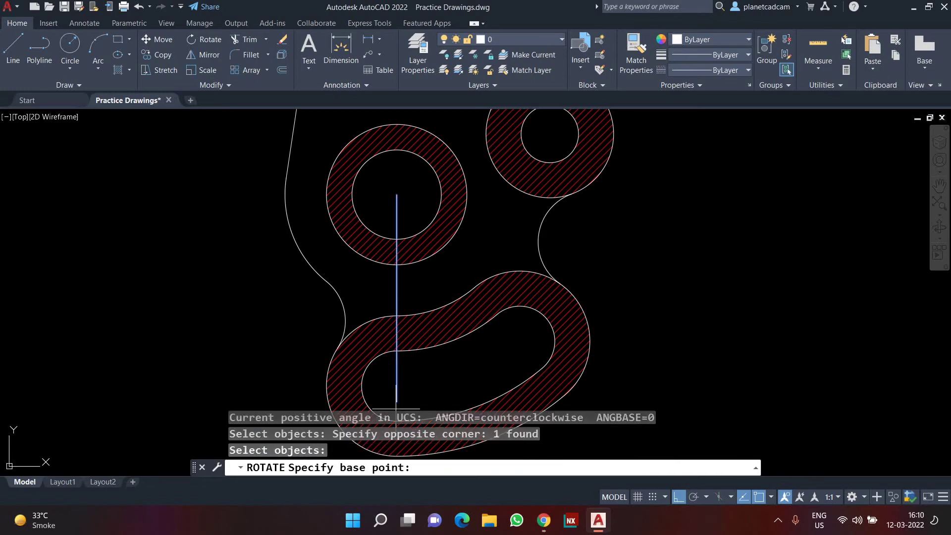
pyautogui.click(396, 194)
pyautogui.click(475, 468)
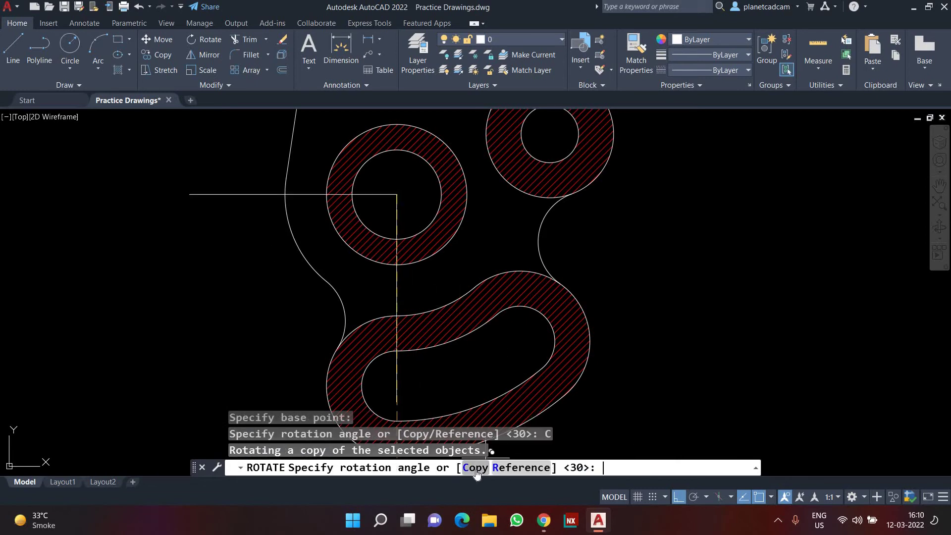
pyautogui.press('Return')
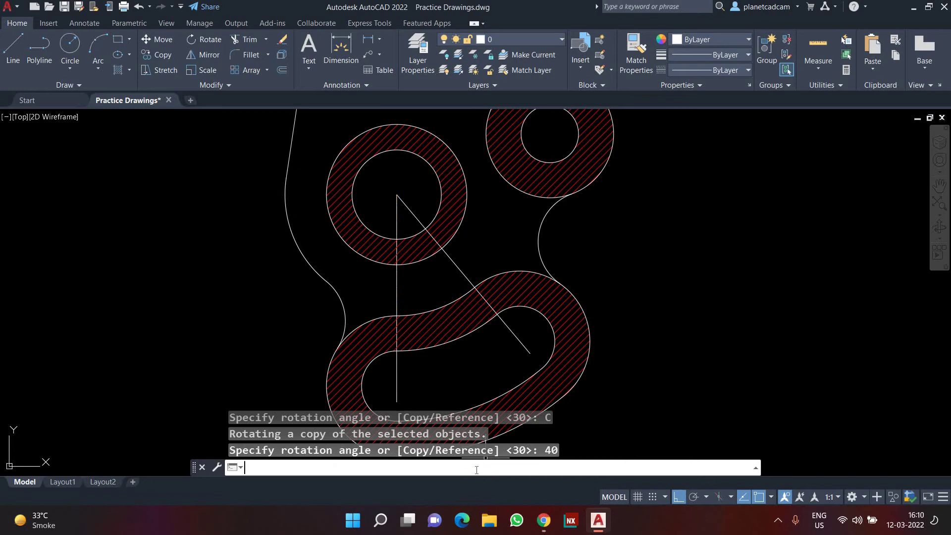
# Step: Draw a large construction circle centred on the bracket's hole centre and regenerate the display
pyautogui.write('c')
pyautogui.press('Return')
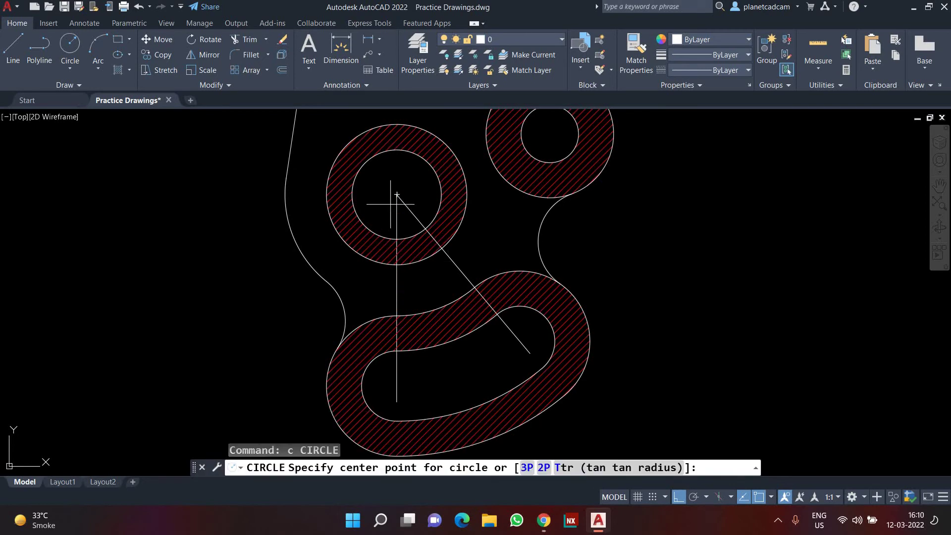
pyautogui.click(397, 194)
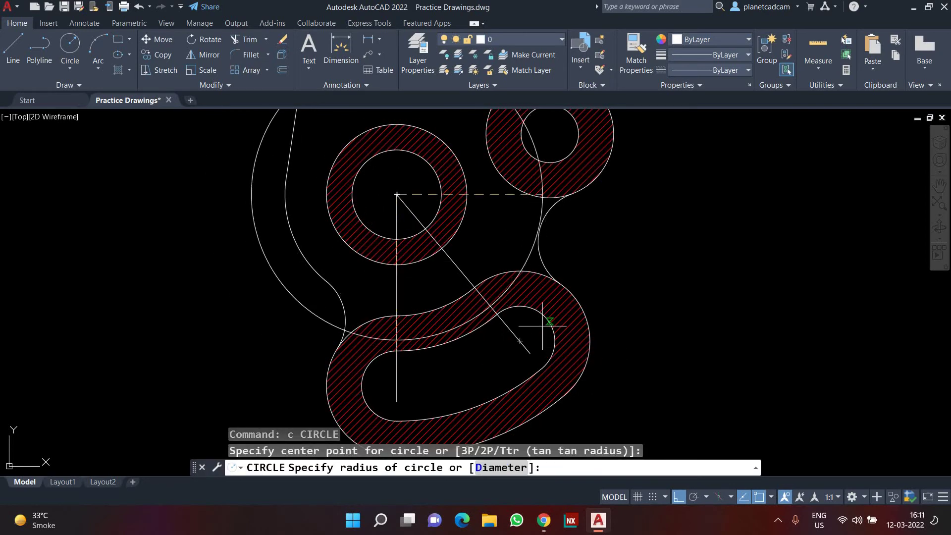
pyautogui.press('Escape')
pyautogui.press('Escape')
pyautogui.press('Escape')
pyautogui.press('Escape')
pyautogui.write('re')
pyautogui.press('Return')
# Step: Trim the circle back to the two centre lines and erase the leftover, leaving a centre arc
pyautogui.write('tr')
pyautogui.press('Return')
pyautogui.click(569, 275)
pyautogui.scroll(2, 547, 308)
pyautogui.click(549, 310)
pyautogui.scroll(-2, 575, 312)
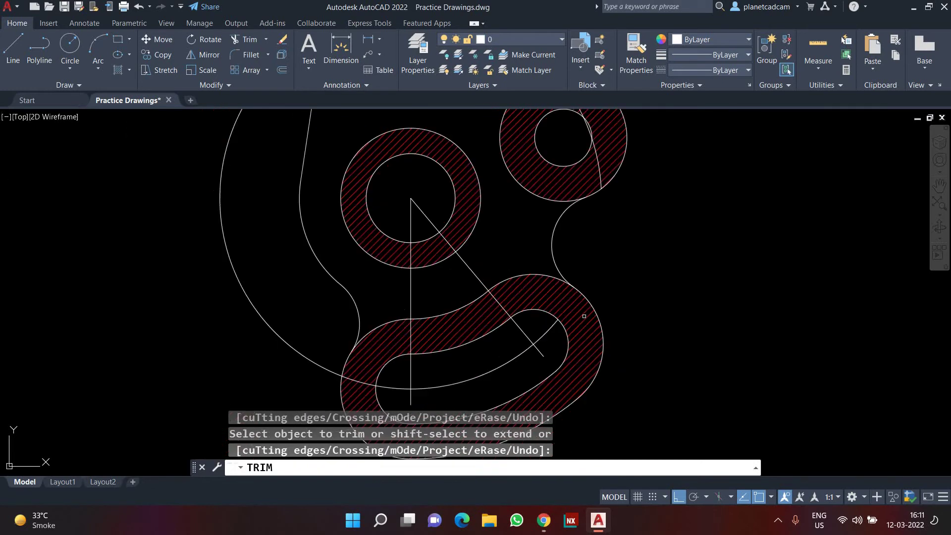
pyautogui.click(367, 385)
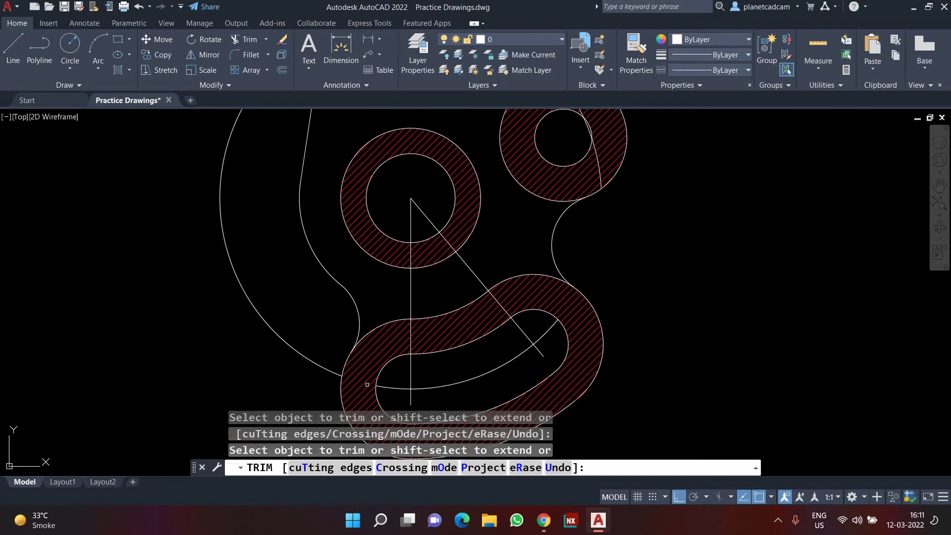
pyautogui.scroll(-4, 389, 387)
pyautogui.scroll(2, 353, 380)
pyautogui.press('Escape')
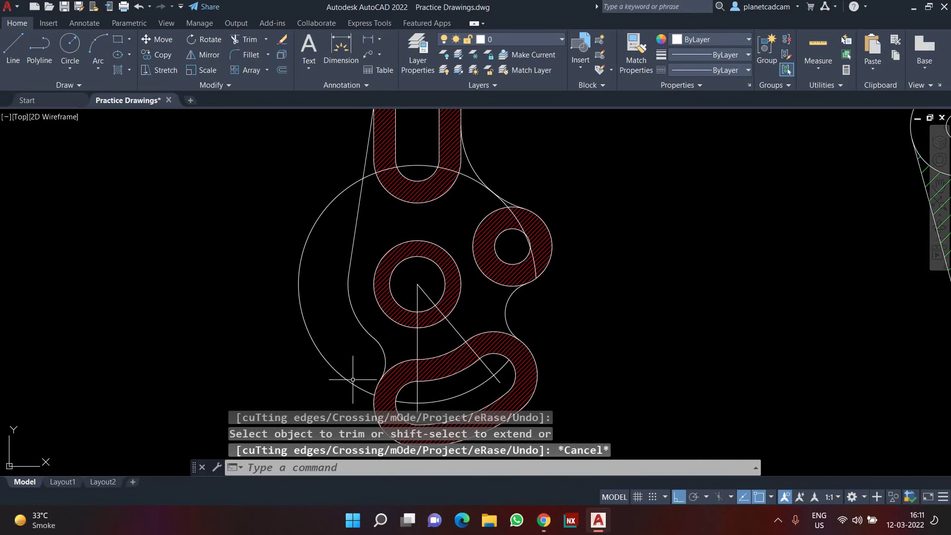
pyautogui.moveTo(347, 371); pyautogui.dragTo(308, 355)
pyautogui.press('Delete')
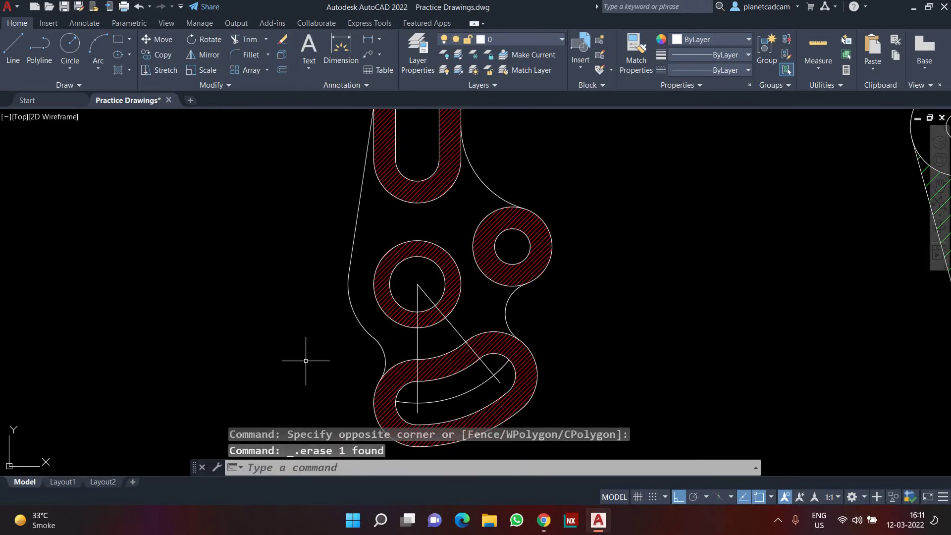
# Step: Pan and zoom to bring the hexagonal plate into the middle of the view
pyautogui.scroll(-2, 336, 372)
pyautogui.scroll(1, 399, 376)
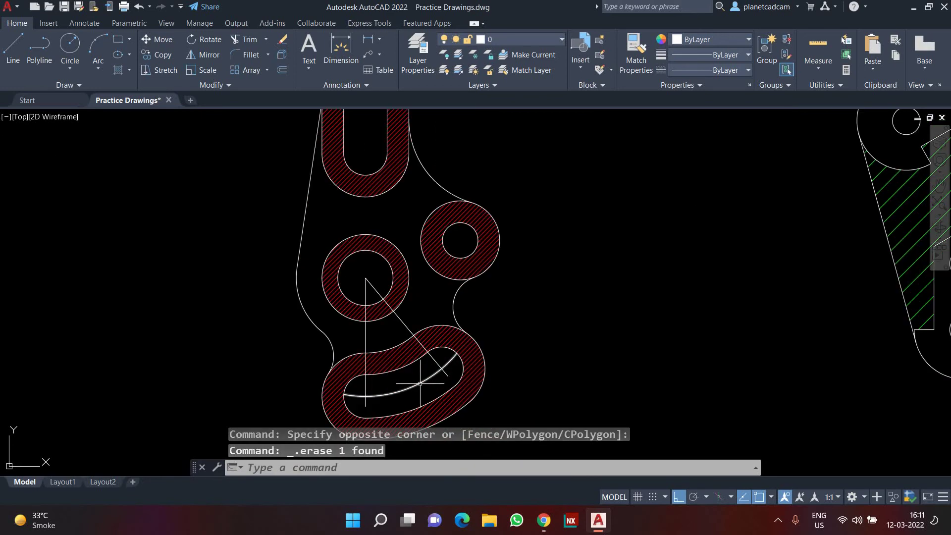
pyautogui.scroll(-1, 400, 365)
pyautogui.moveTo(847, 277); pyautogui.dragTo(560, 340, button='middle')
pyautogui.scroll(2, 565, 343)
# Step: Draw a pitch circle centred on the plate centre passing through the small hole centres
pyautogui.write('c')
pyautogui.press('Return')
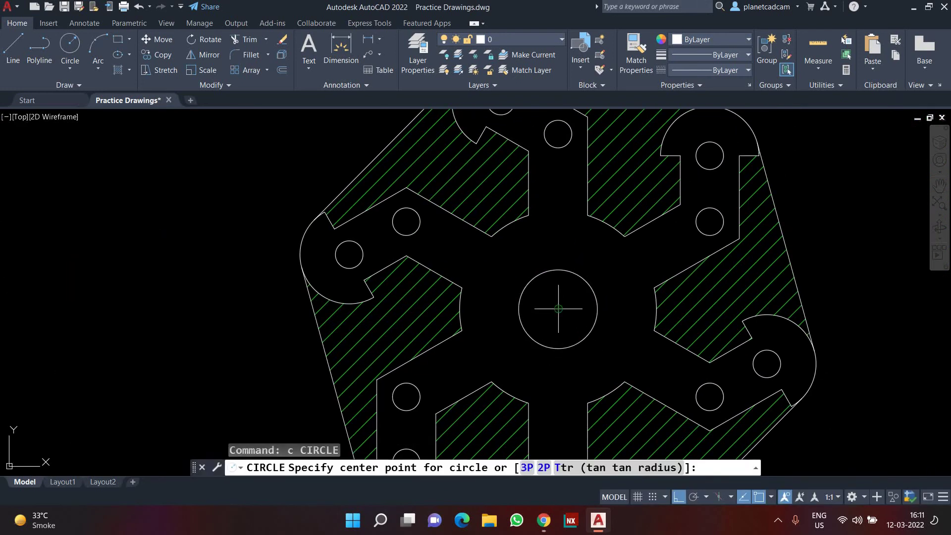
pyautogui.click(558, 308)
pyautogui.click(717, 217)
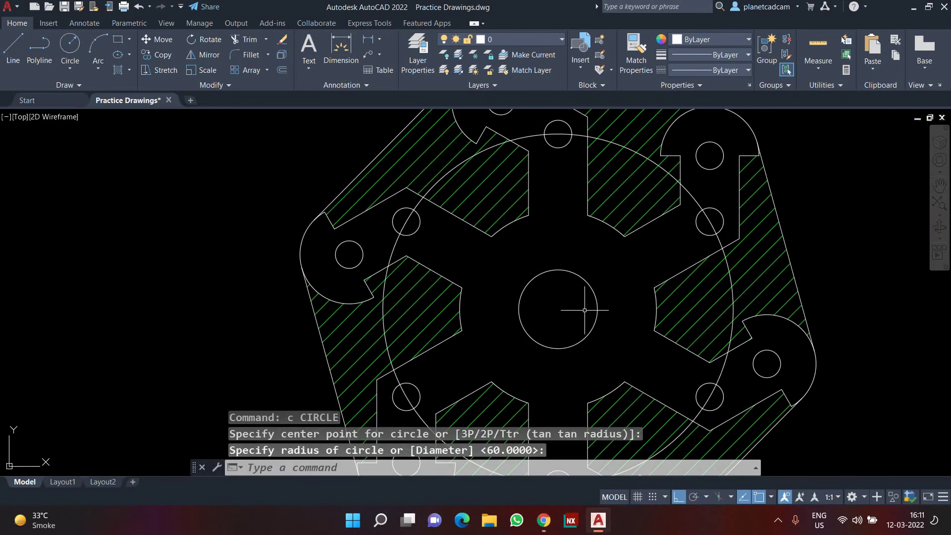
# Step: Draw a horizontal radial line from the plate centre out to the pitch circle
pyautogui.write('l')
pyautogui.press('Return')
pyautogui.click(558, 309)
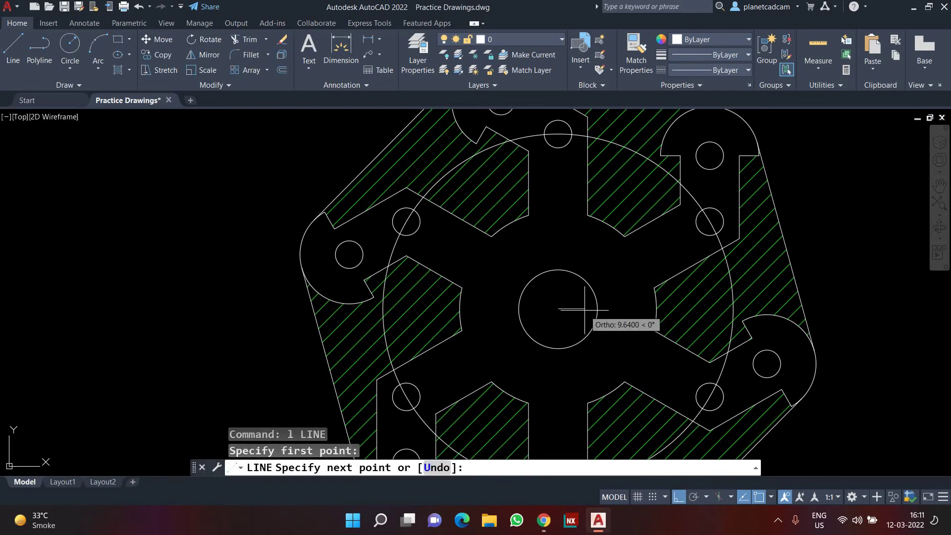
pyautogui.click(733, 308)
pyautogui.press('Return')
pyautogui.press('Return')
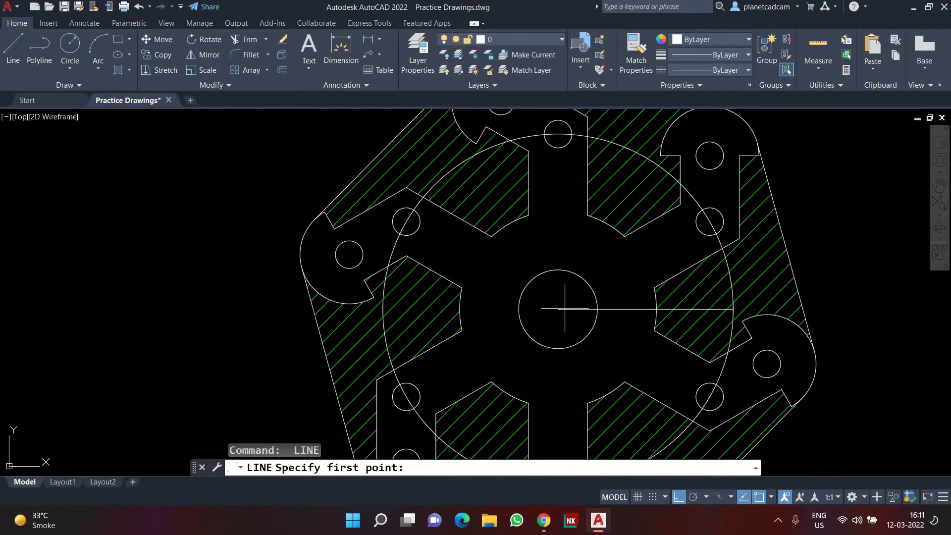
pyautogui.click(558, 308)
pyautogui.press('Escape')
pyautogui.scroll(-5, 710, 221)
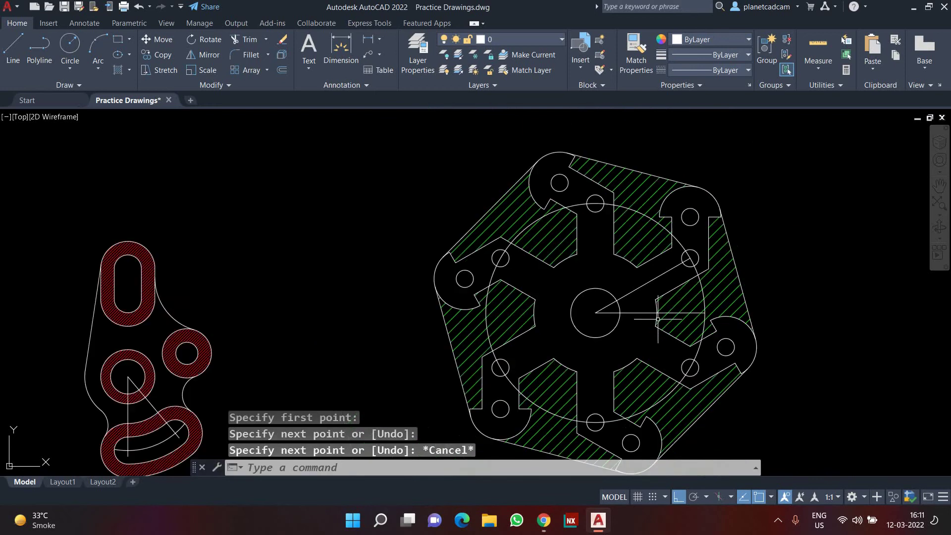
pyautogui.scroll(6, 411, 375)
# Step: Select the bracket's centre lines and arc plus the plate's radial lines and pitch circle
pyautogui.click(461, 334)
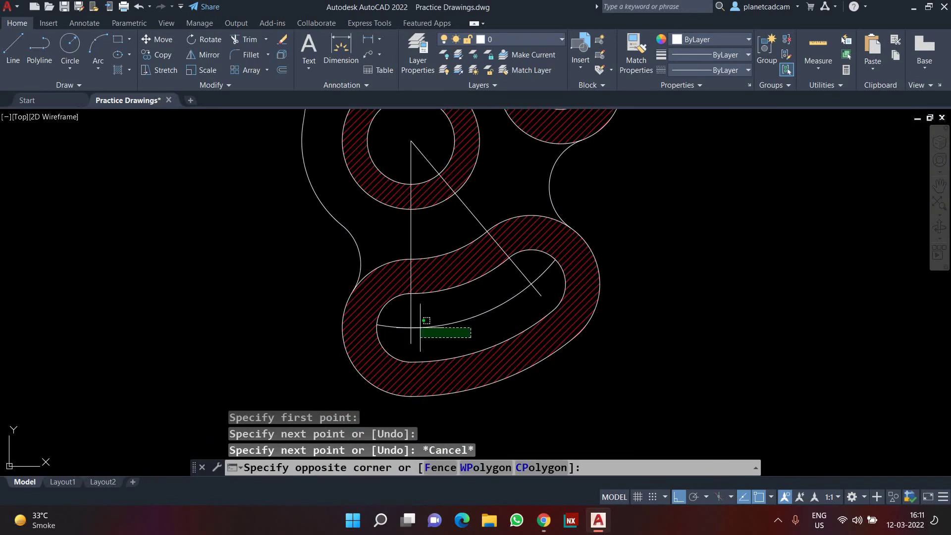
pyautogui.click(404, 325)
pyautogui.scroll(-3, 426, 347)
pyautogui.scroll(3, 476, 320)
pyautogui.click(471, 308)
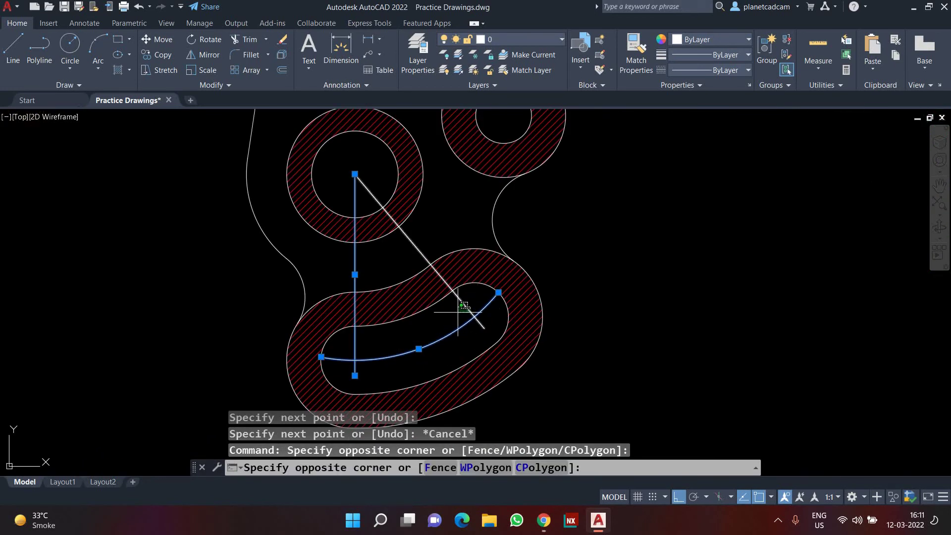
pyautogui.click(463, 314)
pyautogui.scroll(-4, 462, 314)
pyautogui.scroll(5, 614, 261)
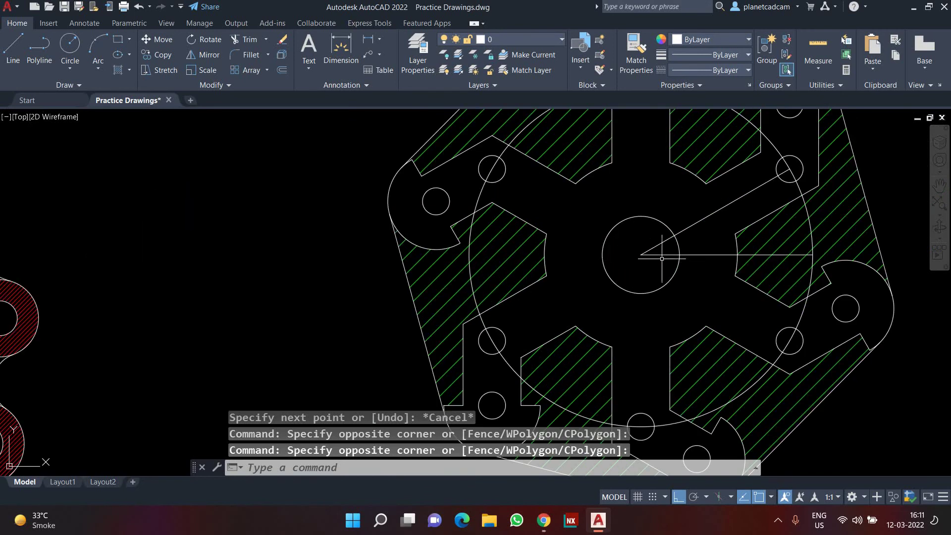
pyautogui.click(666, 260)
pyautogui.click(640, 244)
pyautogui.click(796, 188)
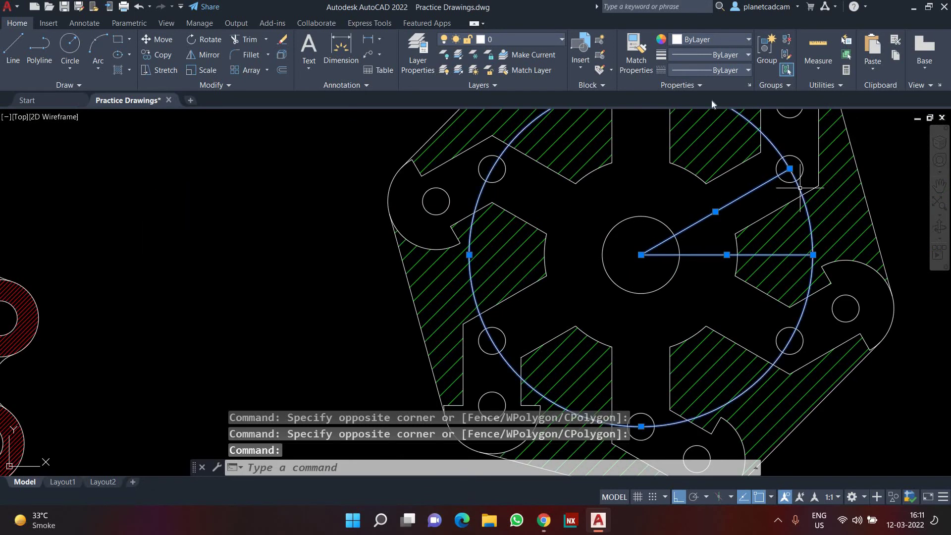
# Step: Set the selected objects' linetype to HIDDEN2 in Properties
pyautogui.click(704, 70)
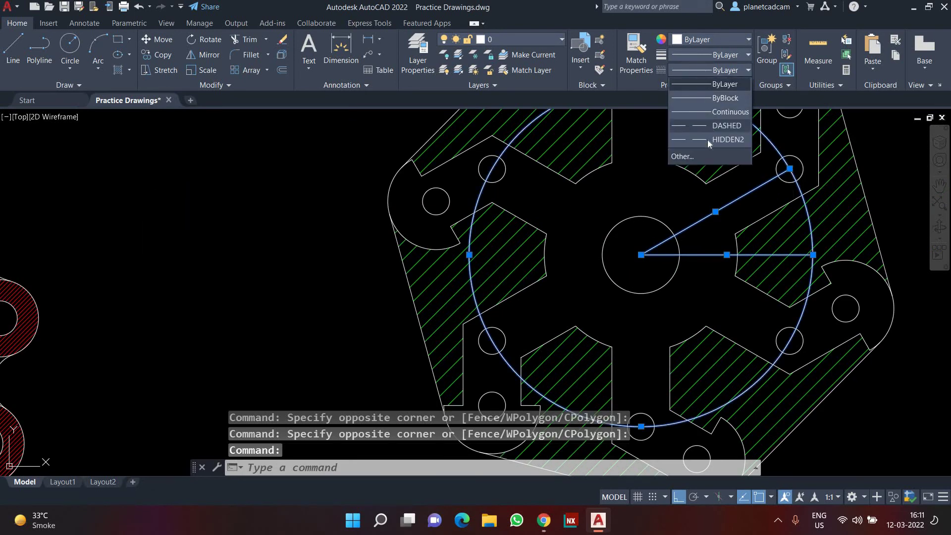
pyautogui.click(708, 126)
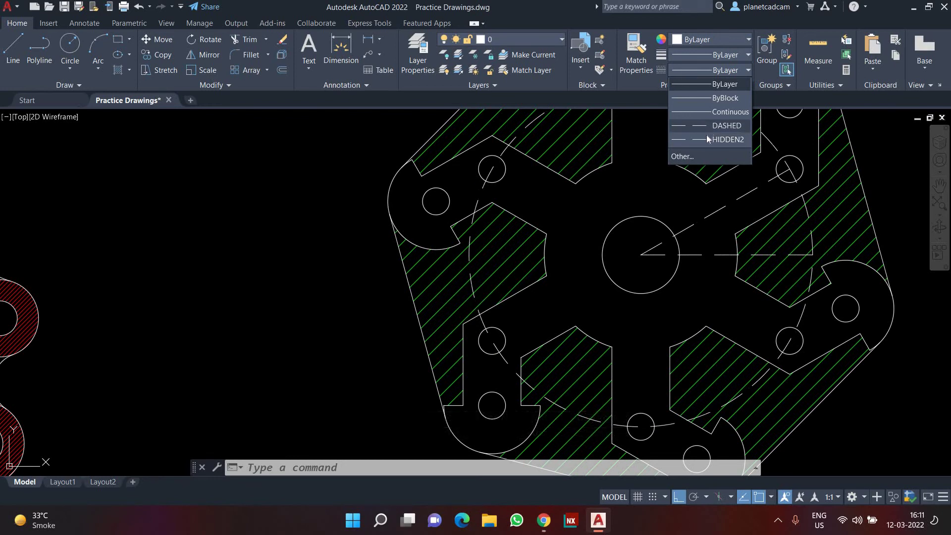
pyautogui.click(728, 139)
pyautogui.scroll(-3, 743, 248)
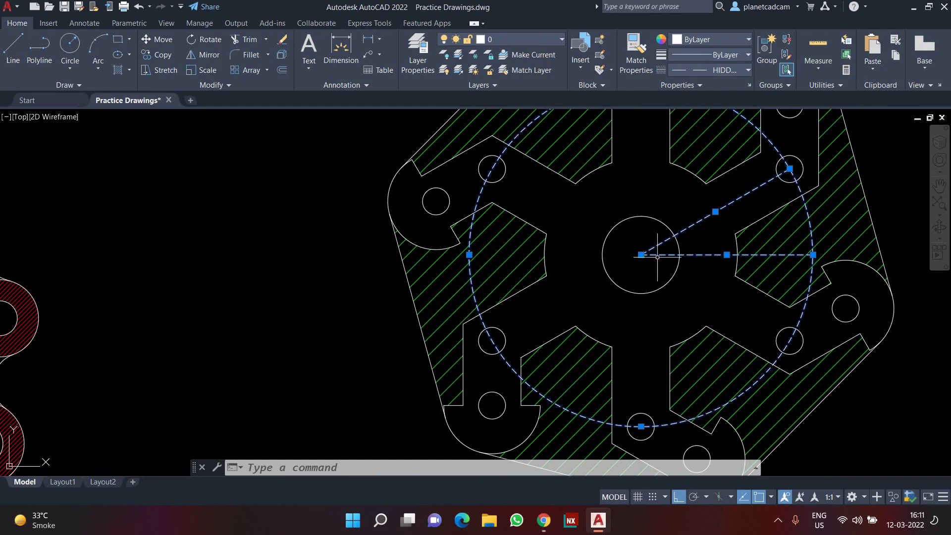
pyautogui.click(703, 40)
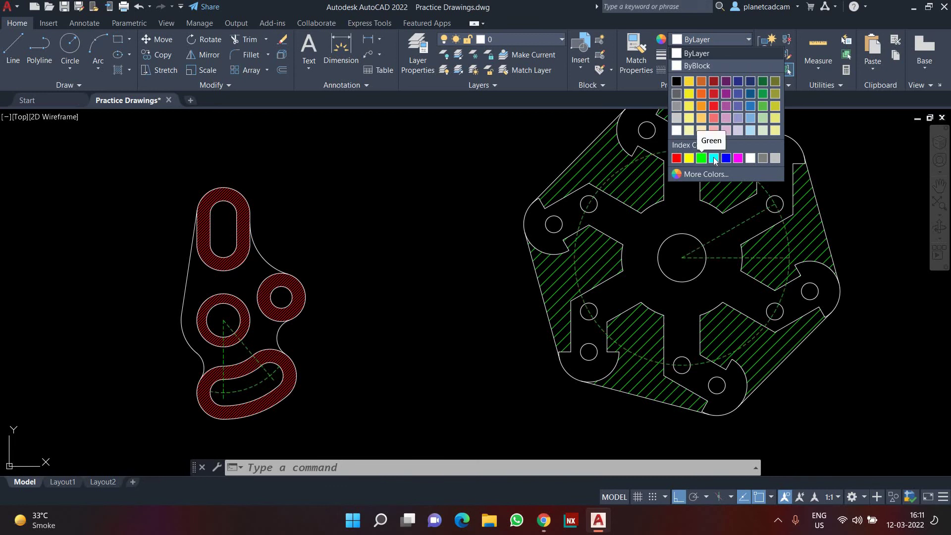
# Step: Colour the selected centre lines, arc and pitch circle yellow, then clear the selection
pyautogui.click(689, 158)
pyautogui.press('Return')
pyautogui.press('Escape')
pyautogui.press('Escape')
pyautogui.press('Escape')
# Step: Pan and zoom so both the bracket and the hexagonal plate are framed in view
pyautogui.scroll(-5, 448, 330)
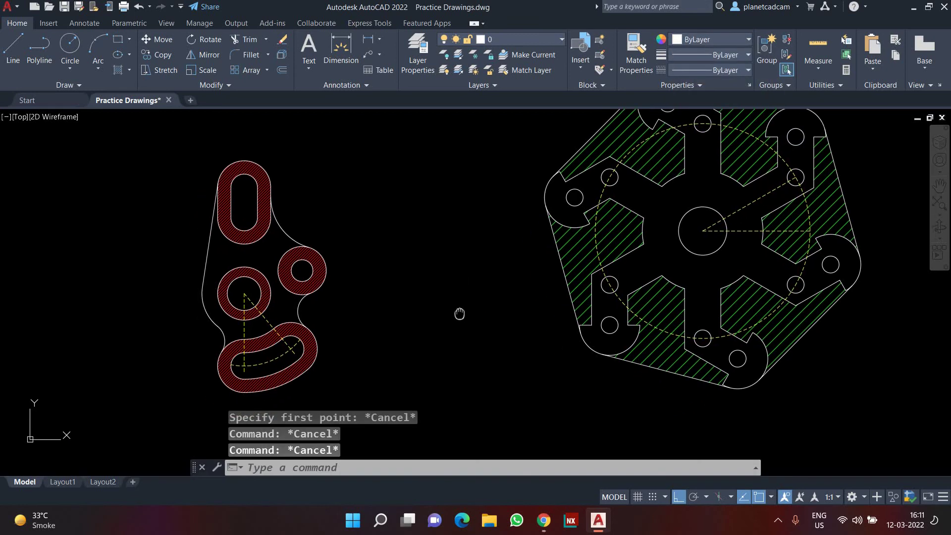
pyautogui.scroll(3, 21, 350)
pyautogui.moveTo(21, 350)
pyautogui.mouseDown(button='middle')
pyautogui.moveTo(208, 393)
pyautogui.moveTo(210, 408)
pyautogui.moveTo(254, 365)
pyautogui.moveTo(233, 351)
pyautogui.mouseUp(button='middle')
pyautogui.scroll(-5, 210, 407)
pyautogui.scroll(2, 537, 350)
pyautogui.moveTo(537, 351); pyautogui.dragTo(471, 391, button='middle')
pyautogui.scroll(2, 493, 340)
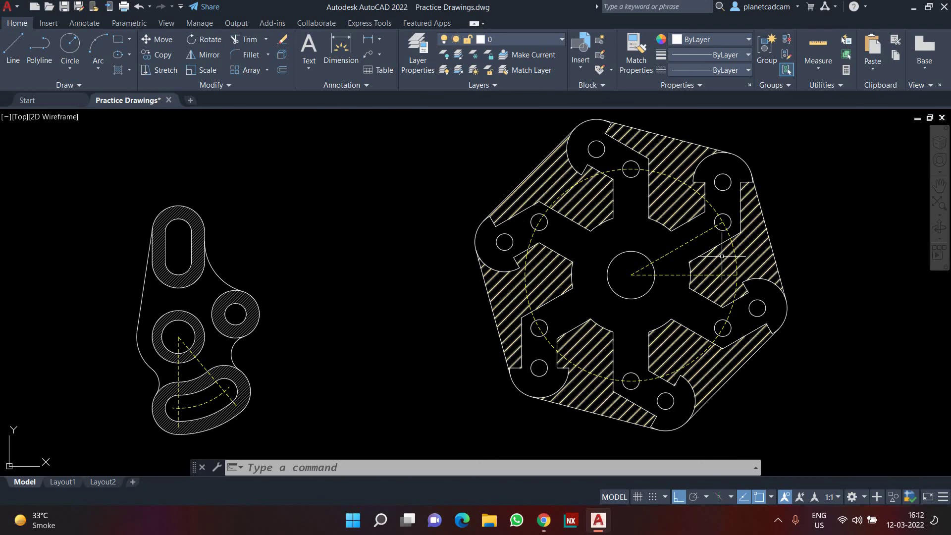
pyautogui.scroll(-2, 780, 381)
pyautogui.moveTo(780, 381)
pyautogui.mouseDown(button='middle')
pyautogui.moveTo(781, 391)
pyautogui.moveTo(314, 365)
pyautogui.mouseUp(button='middle')
pyautogui.scroll(3, 476, 351)
pyautogui.moveTo(605, 313); pyautogui.dragTo(444, 365, button='middle')
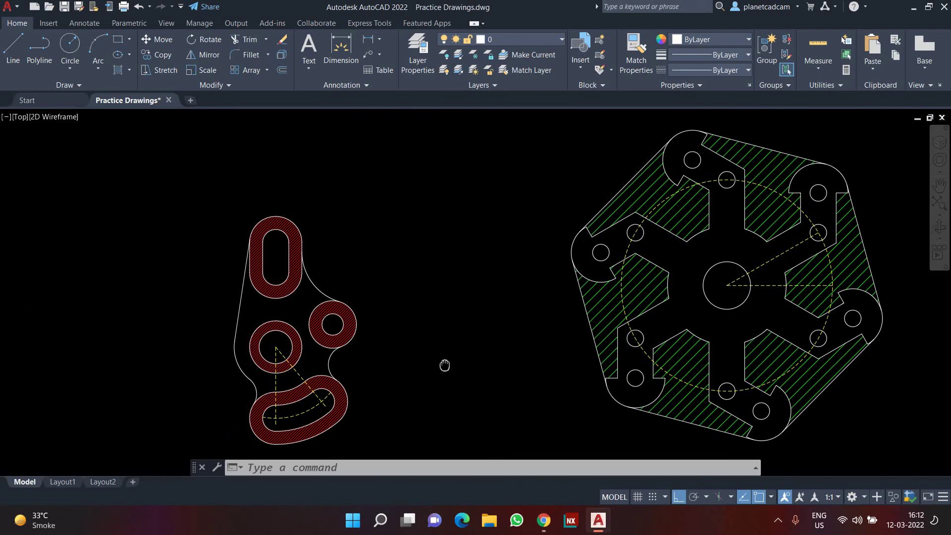